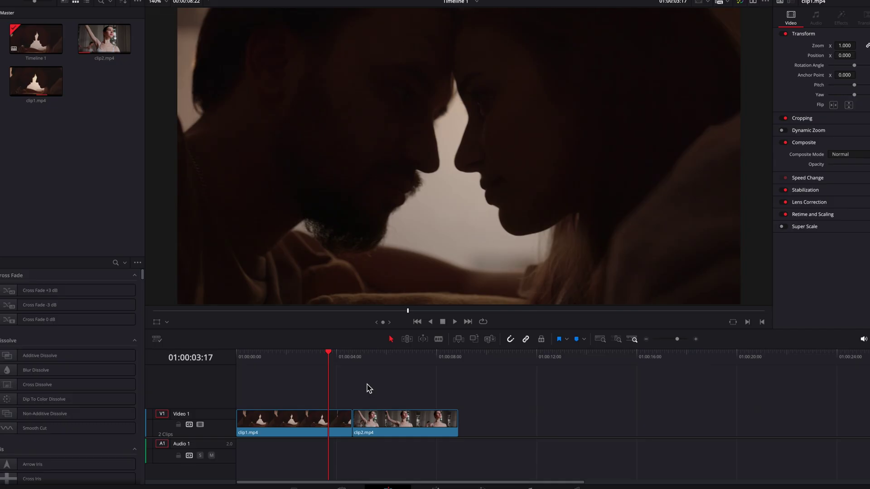
Step: Play the timeline across the cut from clip1.mp4 to clip2.mp4
key("space")
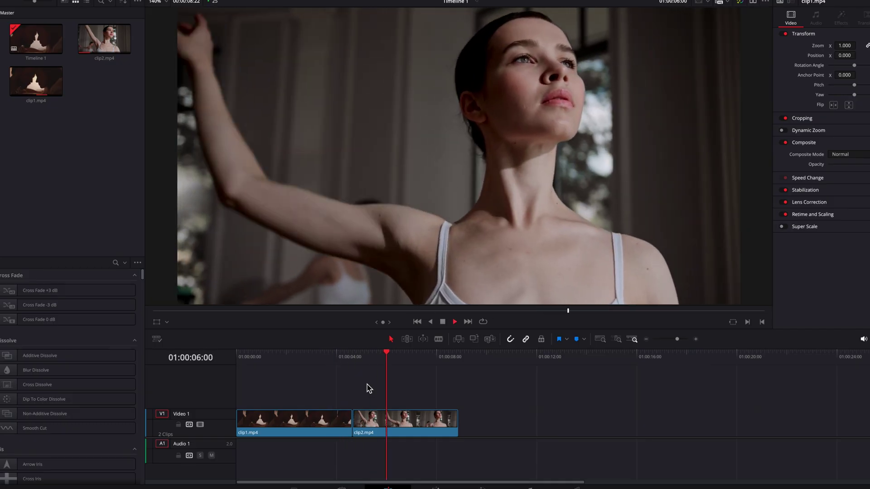
key("space")
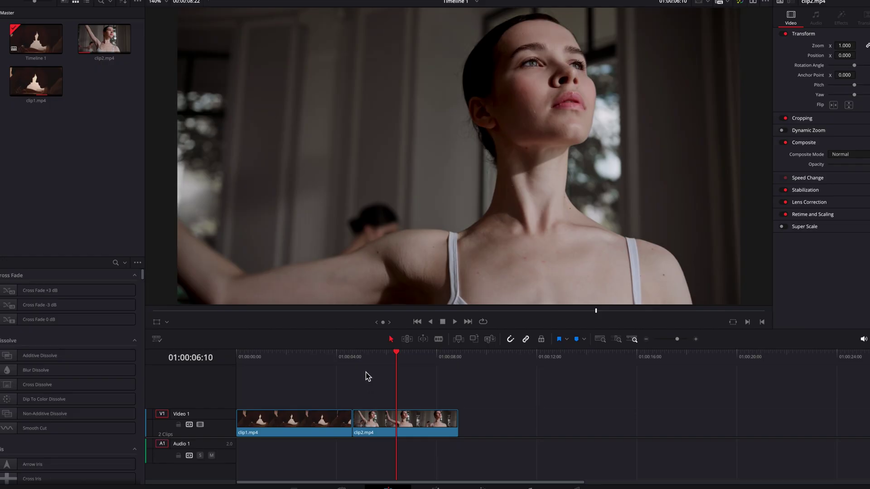
Step: Add a marker on clip2.mp4 at its 24th frame, timeline position 01:00:05:15, counting frames from the start of the clip
left_click_drag(366, 358, 353, 358)
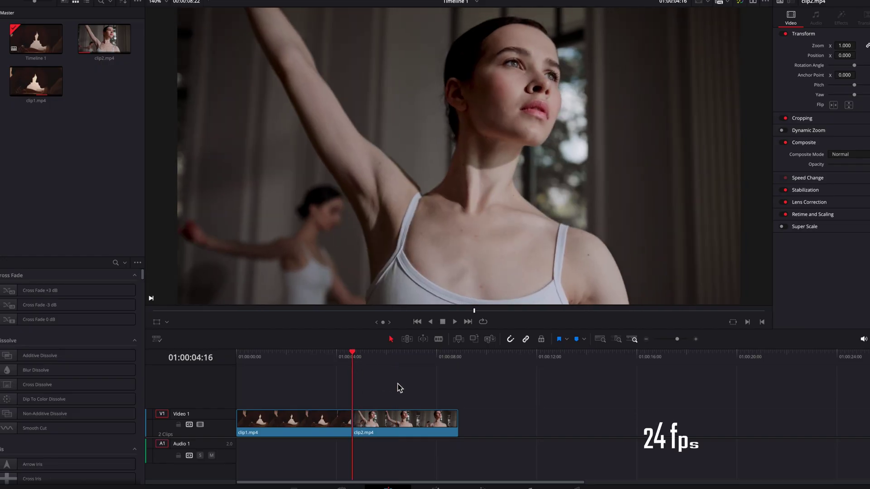
key("Right")
key("Right")
key("Right")
key("Right")
key("Right")
key("Right")
key("Right")
key("Right")
key("Right")
key("Right")
key("Right")
key("Right")
key("Right")
key("Right")
key("Right")
key("Right")
key("Right")
key("Right")
key("Right")
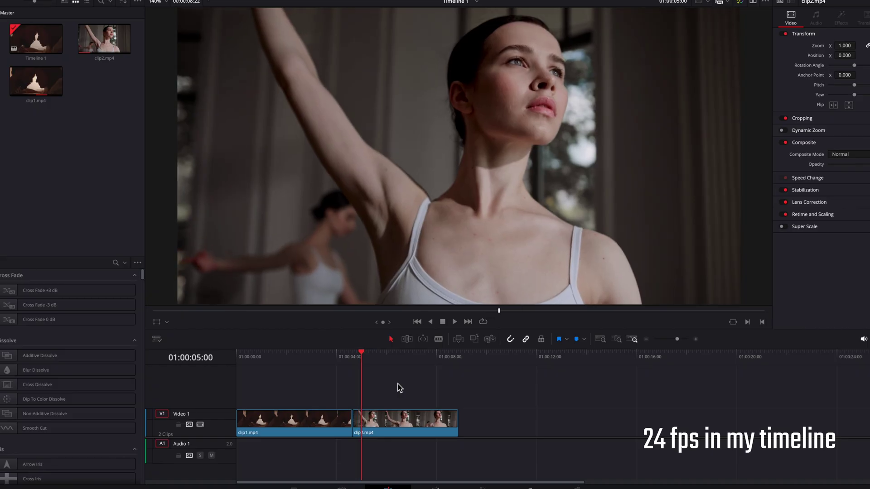
key("Right")
key("Right")
key("Right")
key("Right")
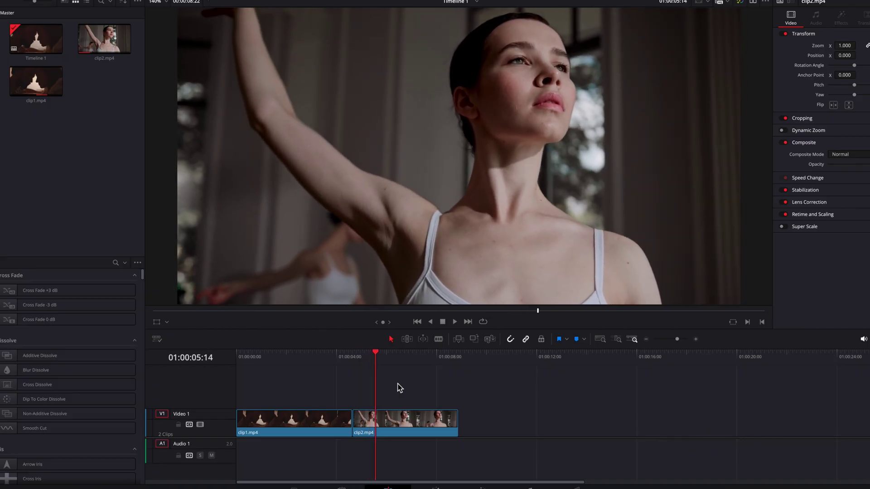
left_click(576, 339)
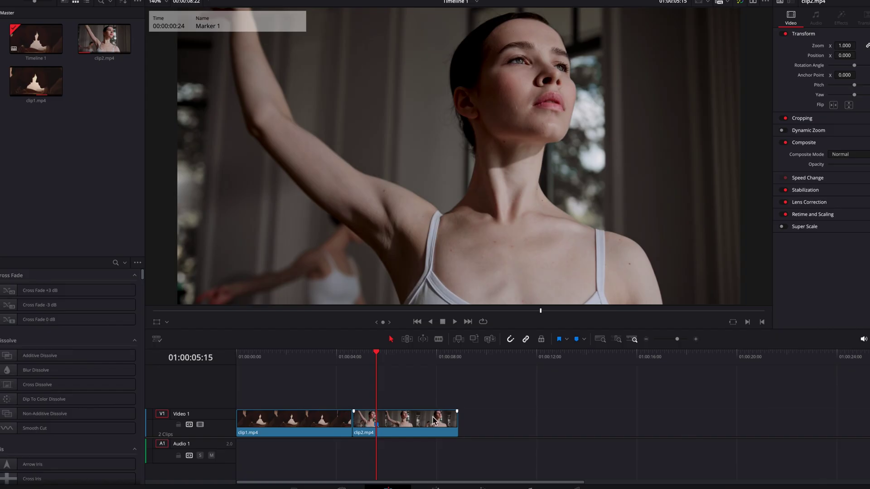
Step: Move clip2.mp4 up to Video 2 with its marker at the end of clip1.mp4, and split it at the marker
left_click_drag(434, 420, 406, 402)
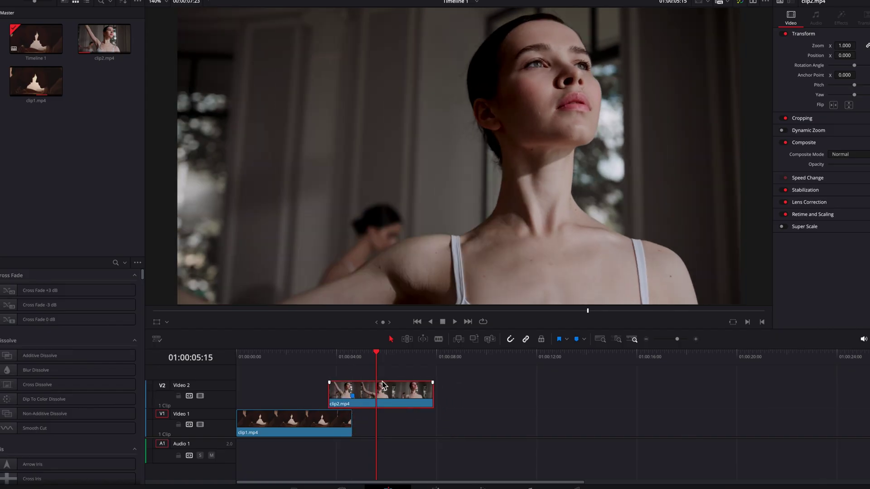
left_click(352, 360)
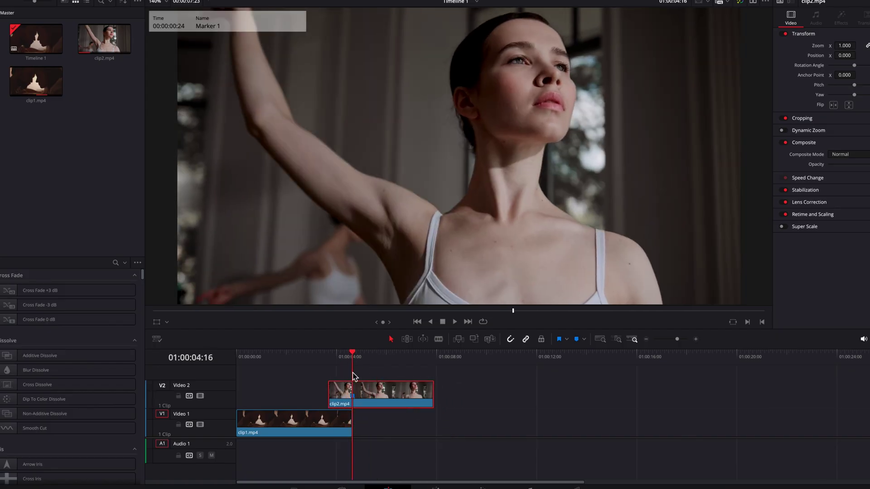
key("b")
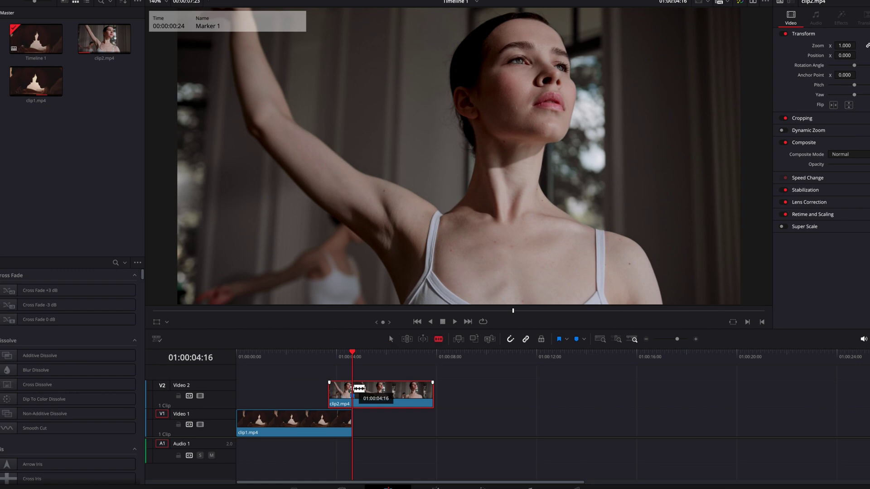
left_click(354, 390)
key("a")
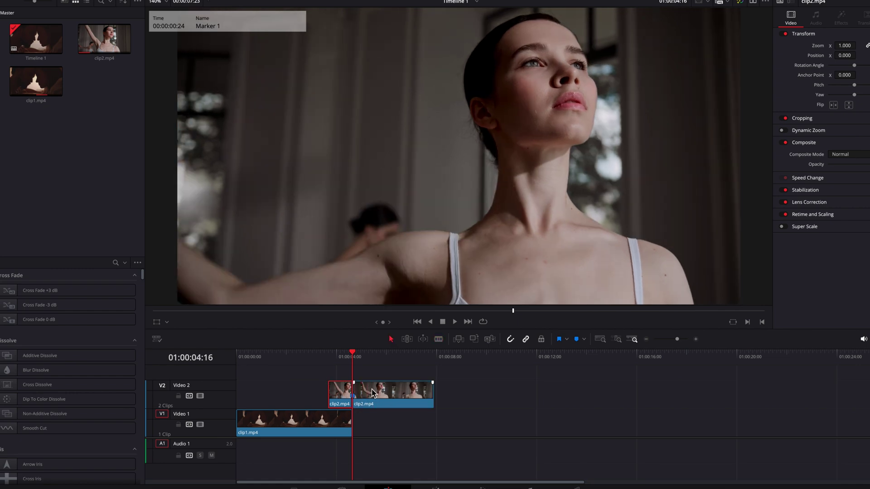
Step: Convert the short first piece of clip2.mp4 on Video 2 into a Fusion clip and open it on the Fusion page
left_click(329, 361)
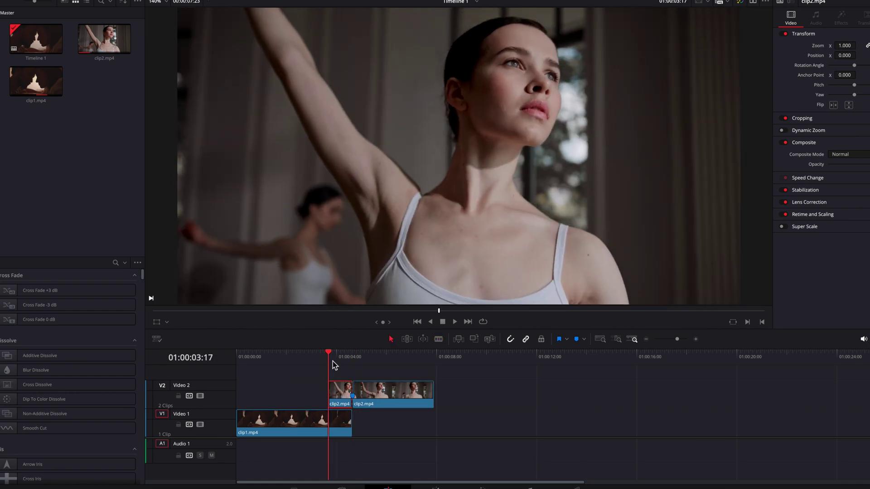
right_click(344, 401)
left_click(402, 161)
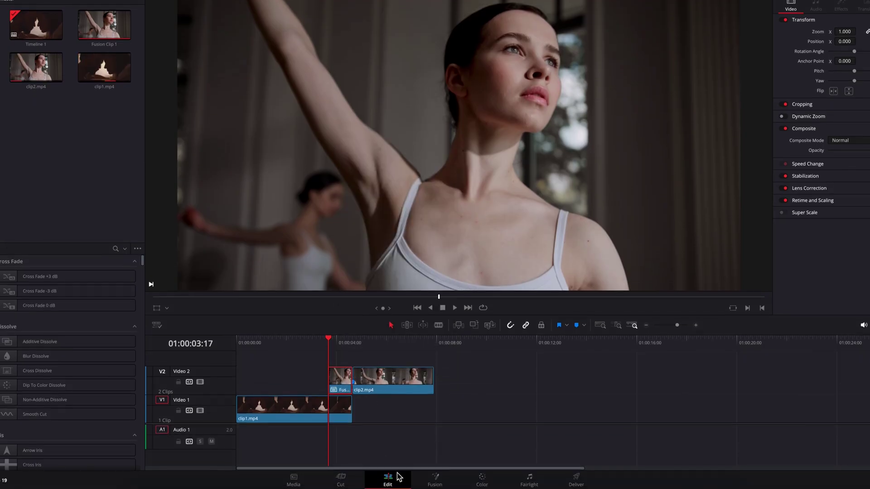
key("shift+5")
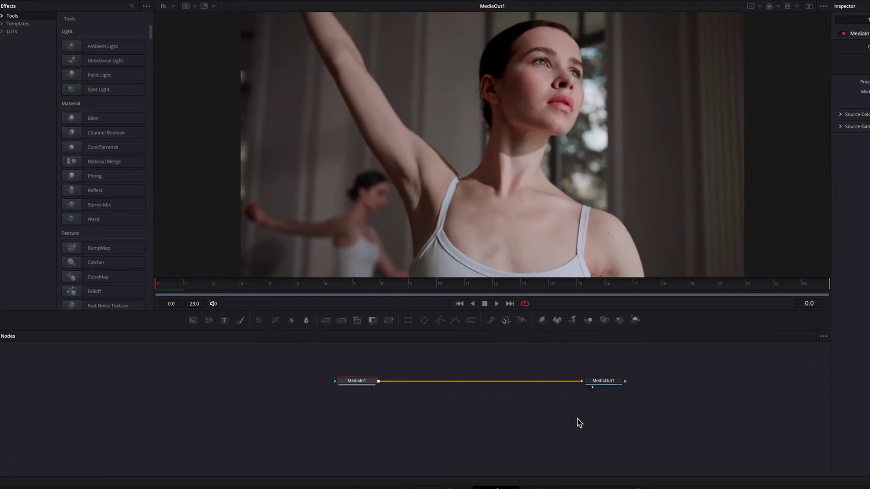
Step: Insert a Matte Control node between MediaIn1 and MediaOut1, and add an unconnected Polygon mask node above it
left_click(6, 17)
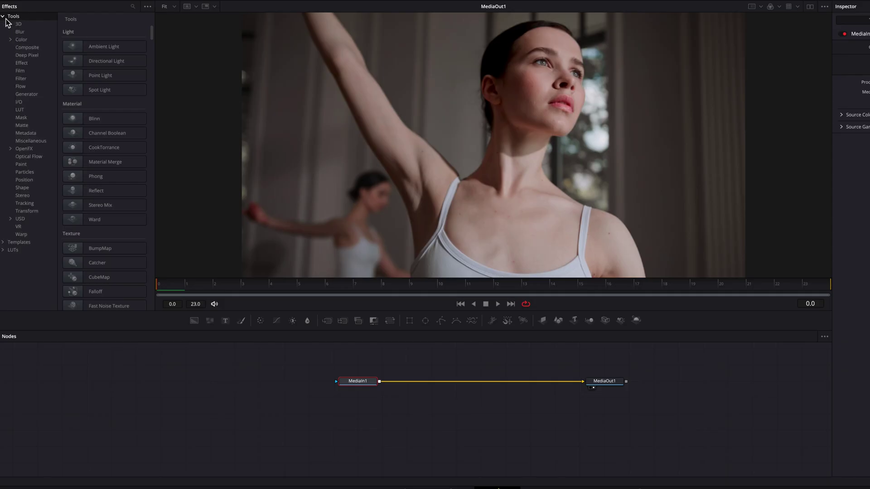
left_click(28, 125)
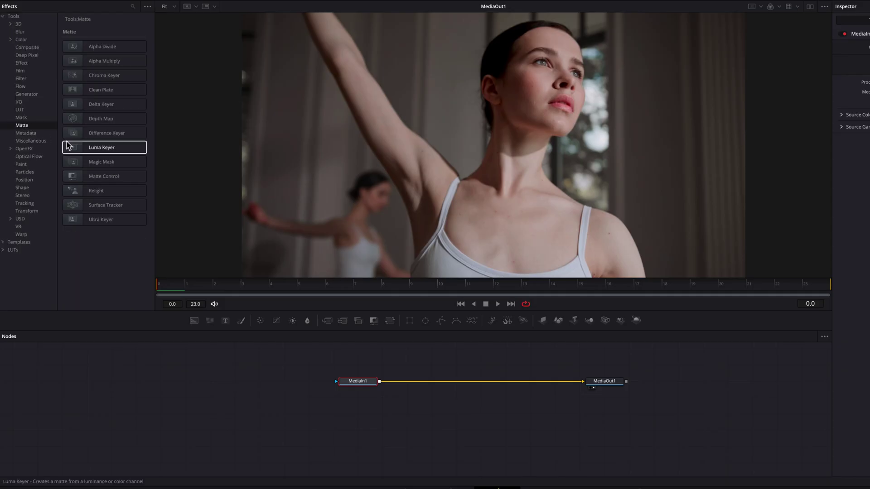
left_click(124, 180)
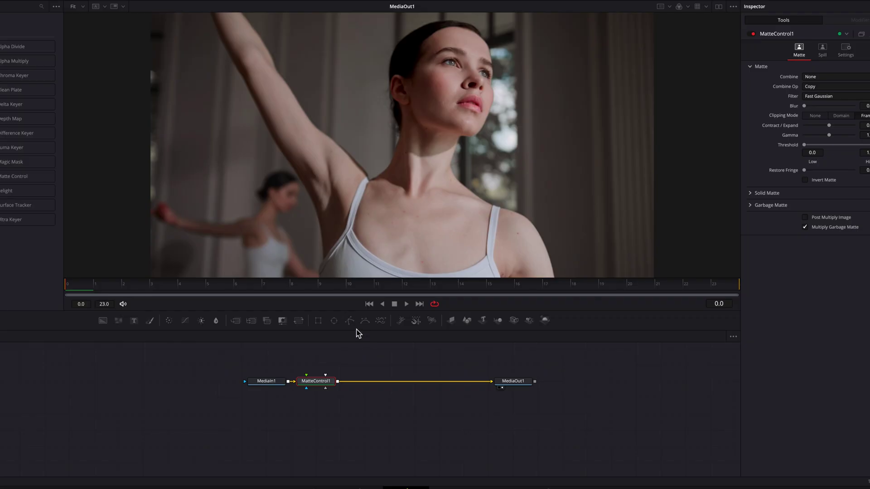
left_click_drag(352, 323, 313, 358)
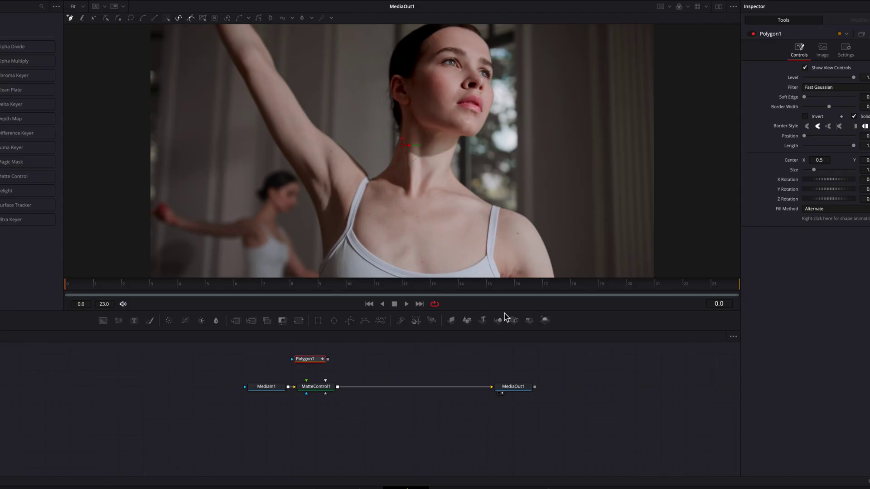
Step: At frame 12, draw a closed polygon mask enclosing the left half of the image, with a zigzag edge down the middle
left_click_drag(507, 315, 507, 334)
scroll(441, 237, "down", 2)
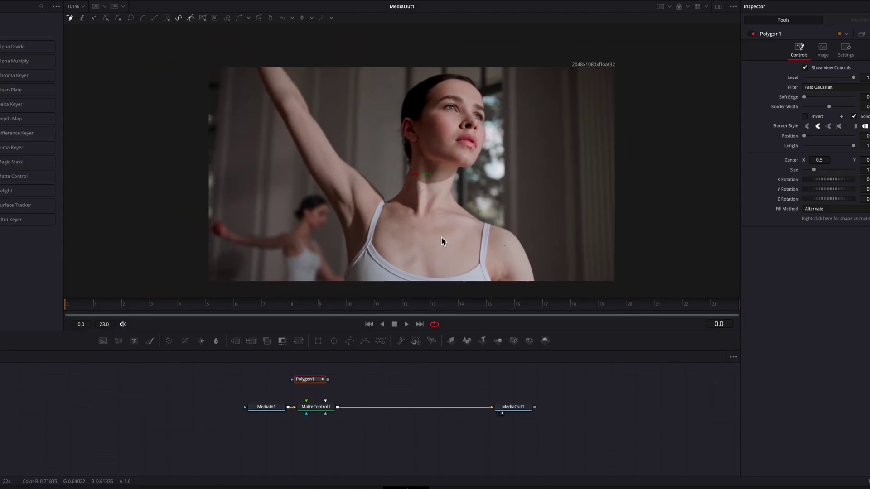
scroll(442, 239, "up", 1)
scroll(443, 240, "up", 1)
scroll(442, 243, "down", 2)
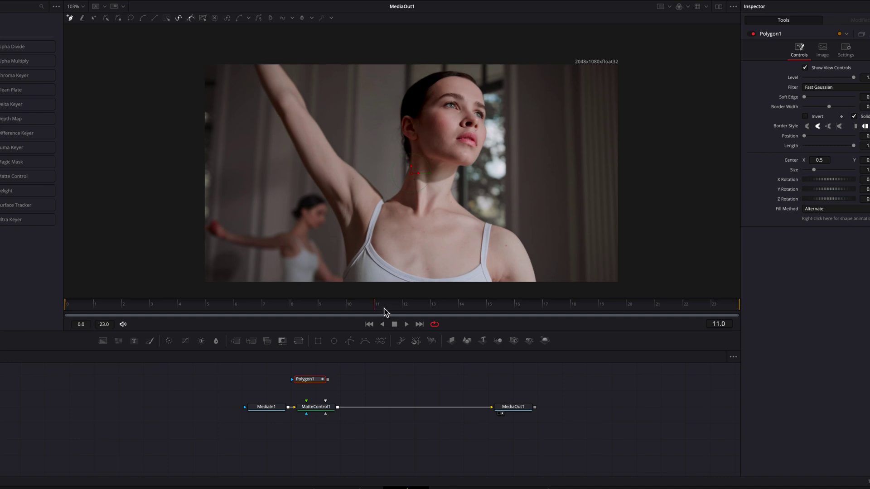
left_click(414, 312)
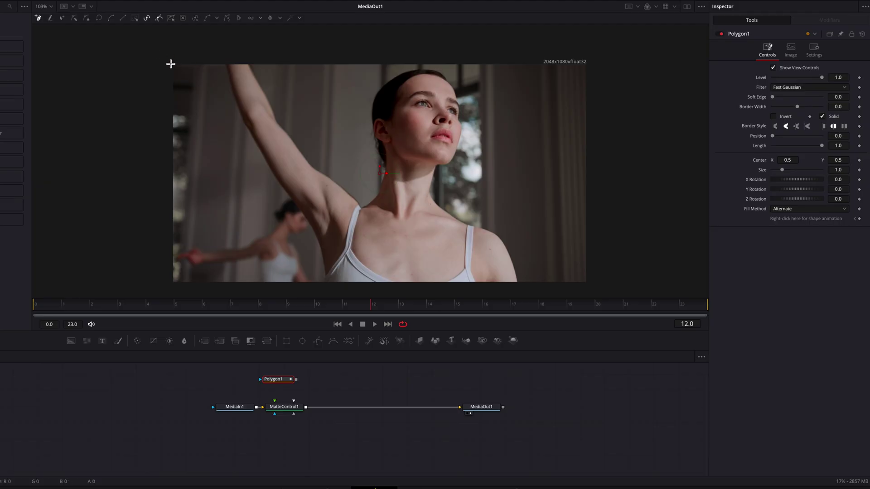
scroll(208, 91, "down", 3)
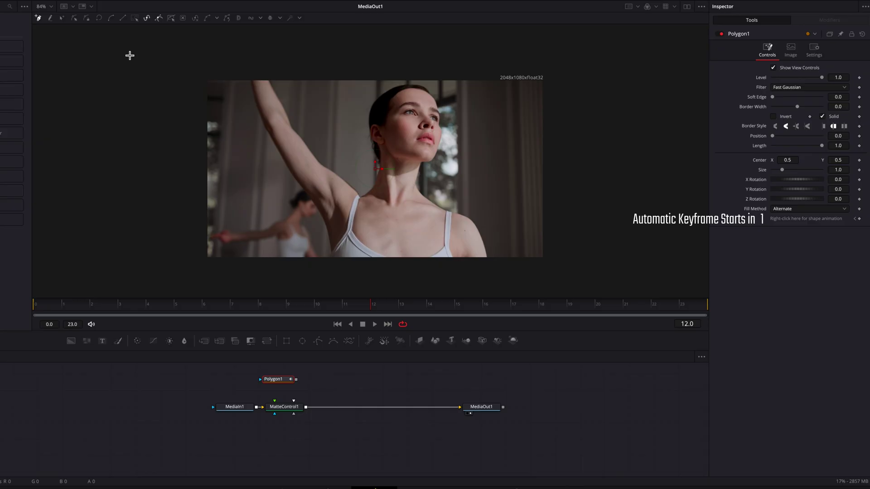
left_click_drag(114, 56, 145, 55)
left_click_drag(362, 52, 411, 51)
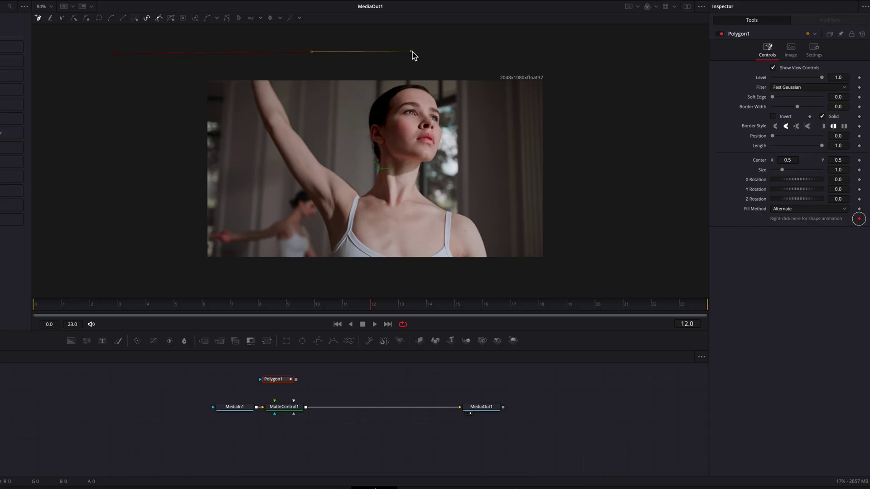
left_click(368, 96)
left_click_drag(395, 133, 408, 151)
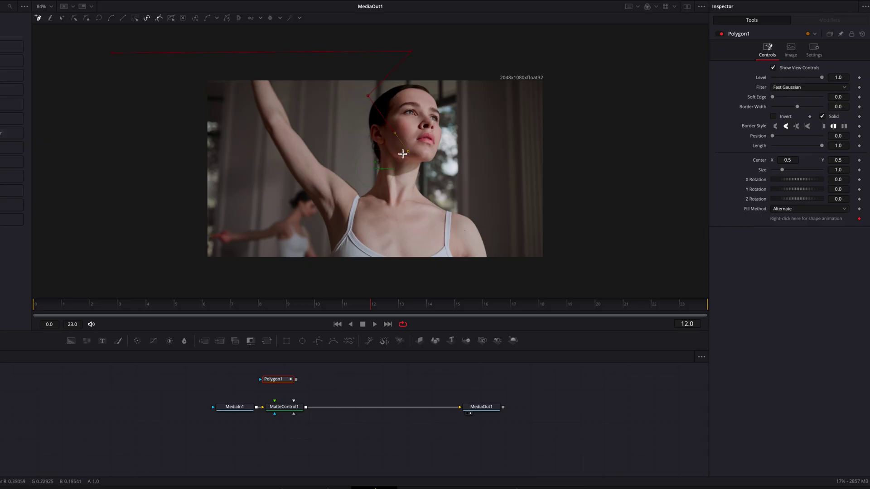
left_click_drag(372, 182, 354, 198)
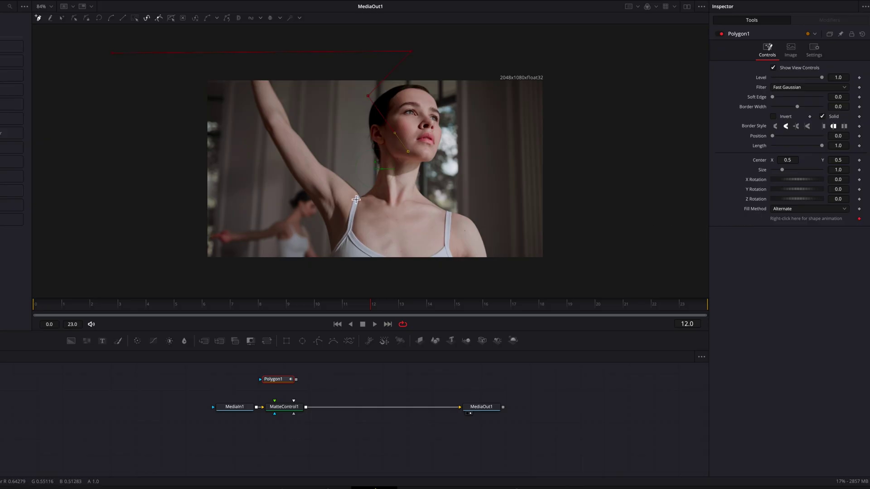
left_click(404, 244)
left_click(366, 278)
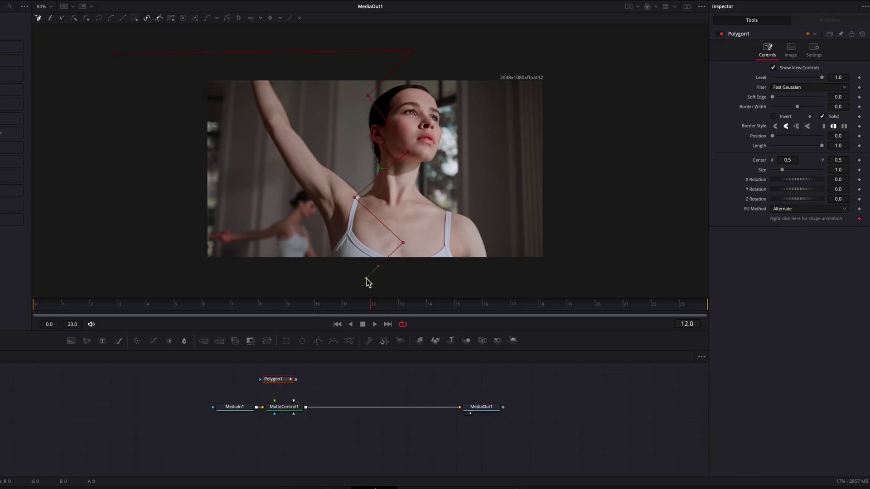
left_click(110, 275)
left_click(113, 54)
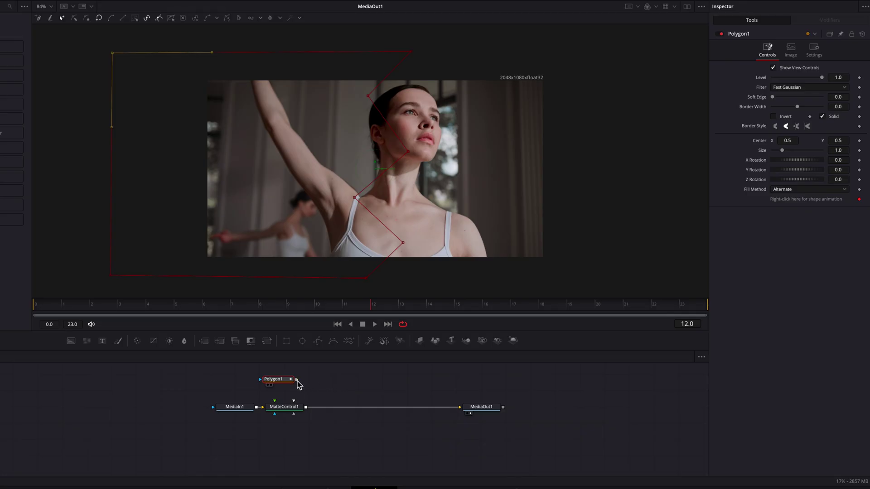
Step: Connect Polygon1 to MatteControl1 as its Garbage Matte and invert that garbage matte
left_click_drag(297, 379, 294, 412)
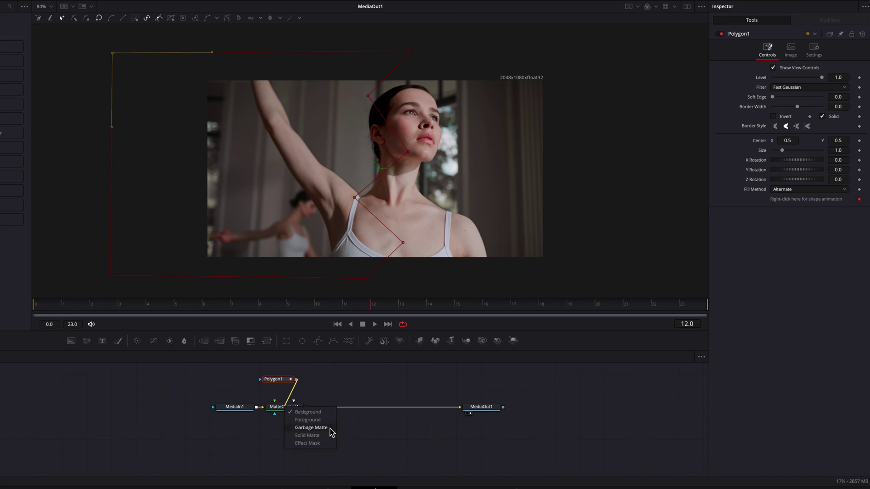
left_click(311, 428)
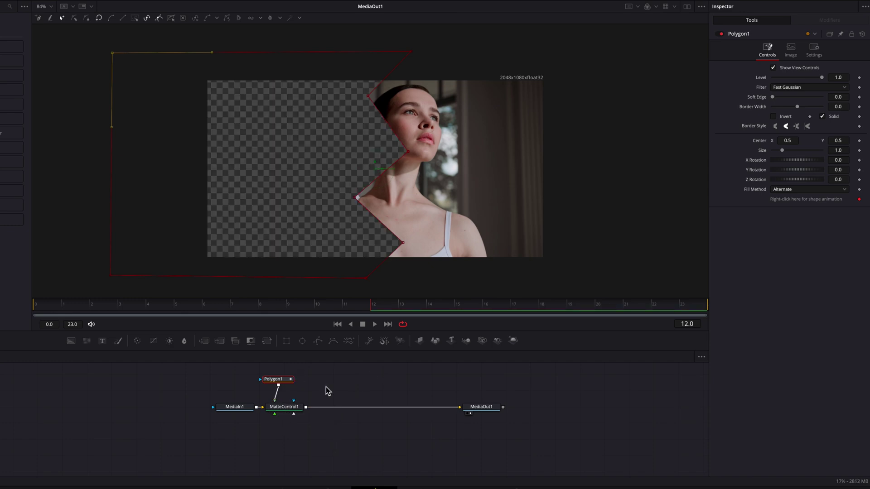
left_click(292, 408)
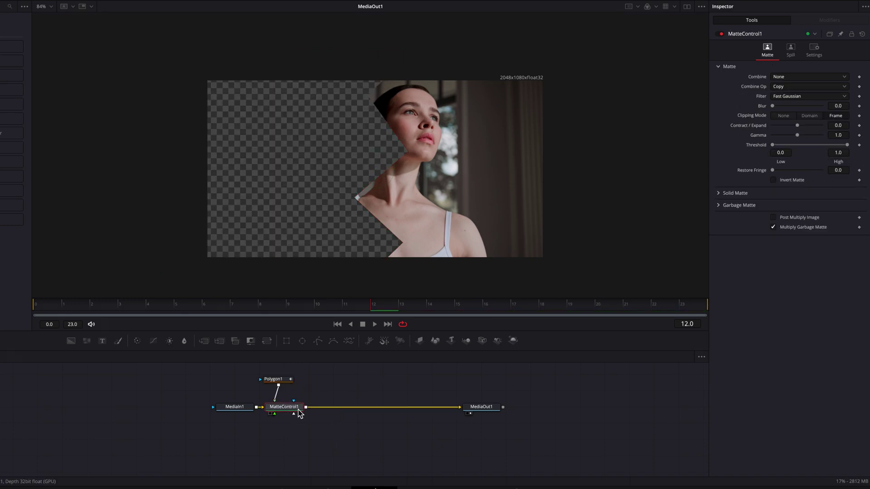
left_click(764, 210)
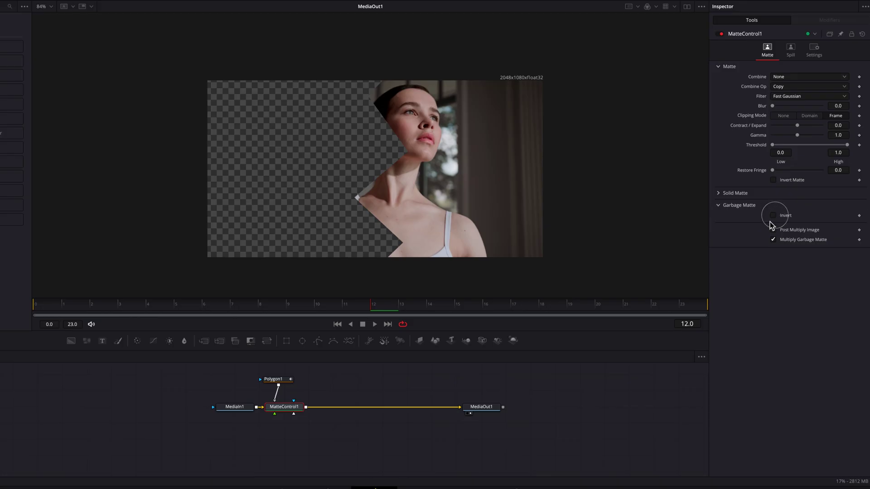
left_click(776, 218)
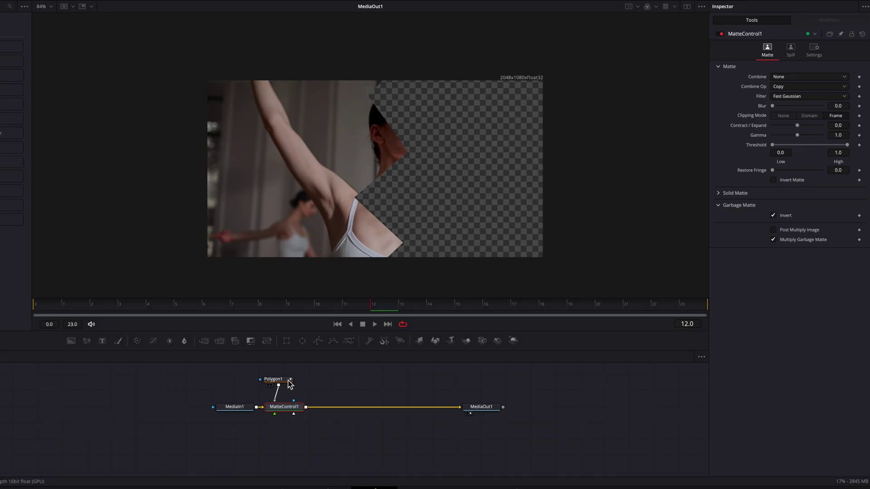
Step: At frame 0, keyframe Polygon1 by moving its zigzag-edge points out past the left side of the image
left_click(287, 381)
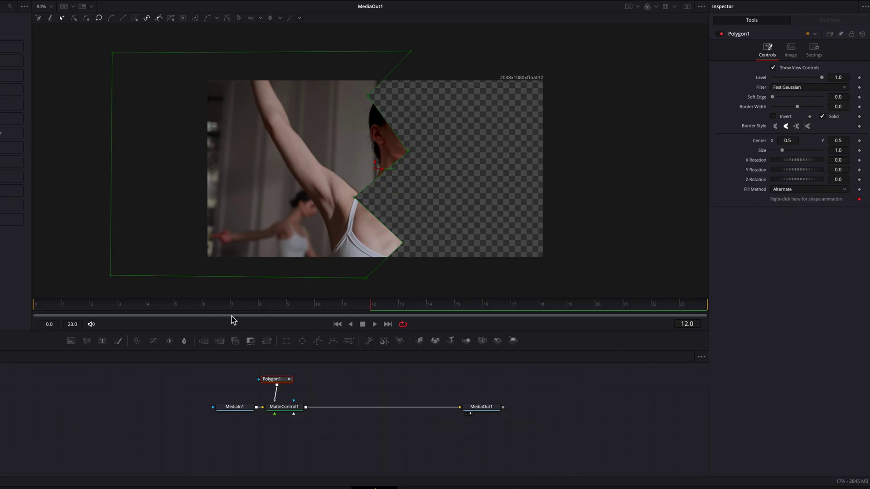
left_click_drag(198, 308, 45, 307)
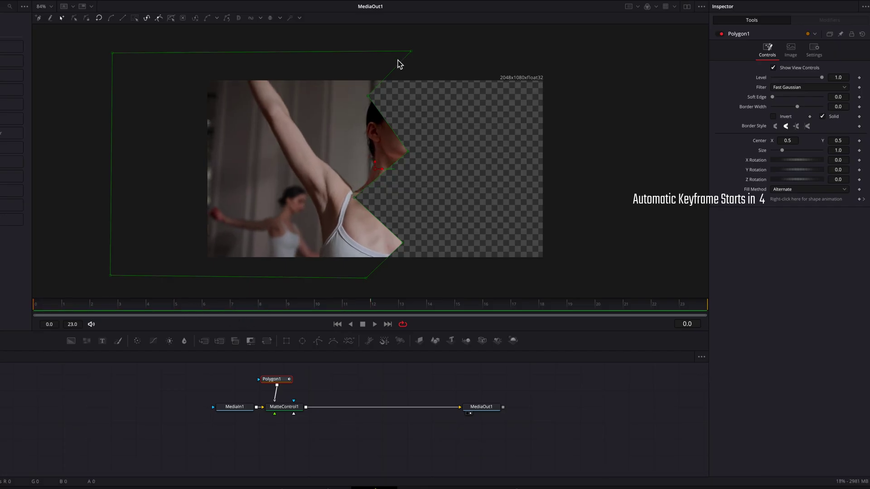
left_click_drag(339, 38, 514, 344)
left_click_drag(409, 157, 196, 158)
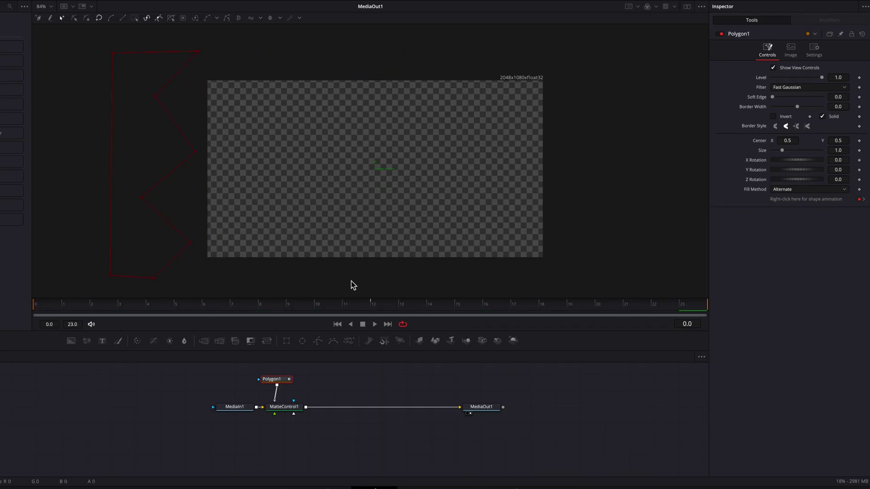
Step: At frame 23, keyframe Polygon1 by moving its zigzag-edge points out past the right side of the image
left_click_drag(375, 308, 568, 310)
left_click_drag(660, 315, 713, 314)
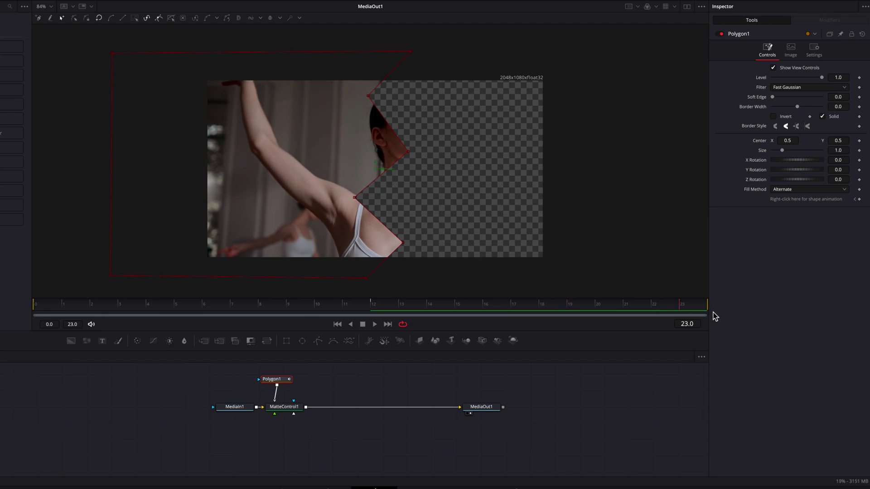
left_click_drag(310, 44, 519, 303)
left_click_drag(411, 153, 608, 156)
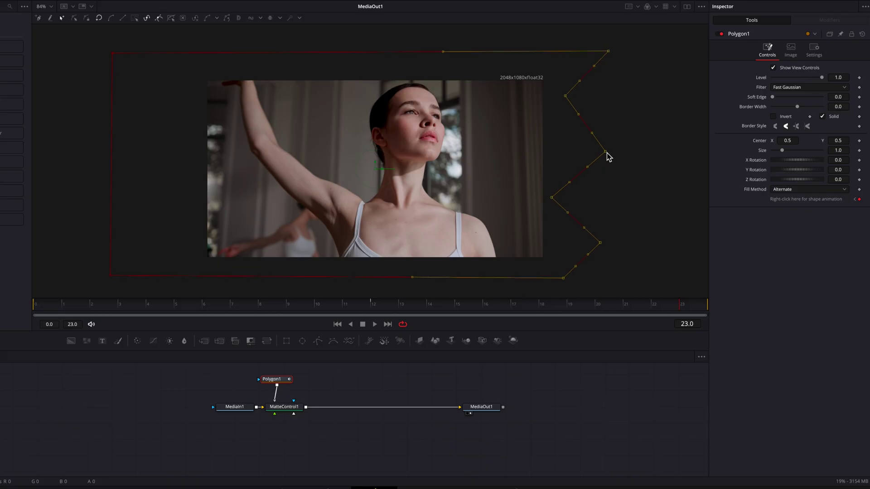
Step: Play back the zigzag wipe animation from the start of the composition to check the movement
left_click_drag(380, 311, 63, 311)
key("space")
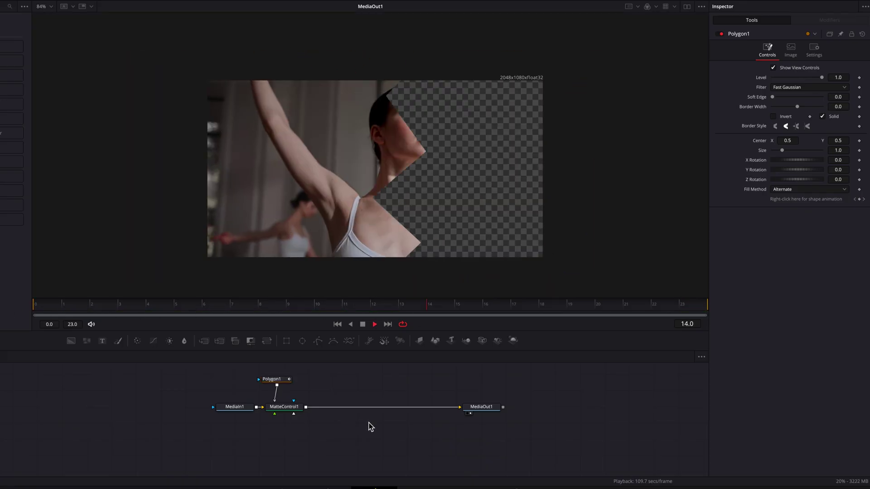
key("space")
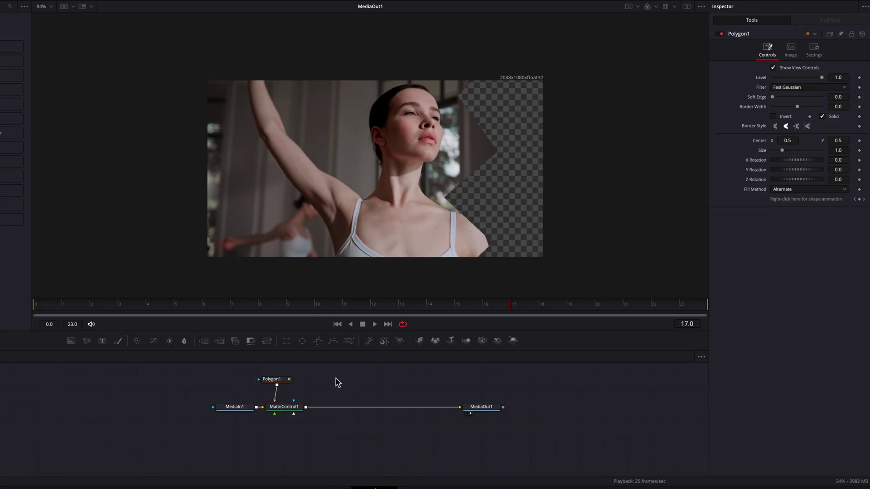
Step: At frame 6, keyframe an irregular zigzag on Polygon1 by shifting its inner notches, outer tips and lowest edge point
left_click_drag(274, 379, 271, 380)
left_click_drag(362, 313, 391, 314)
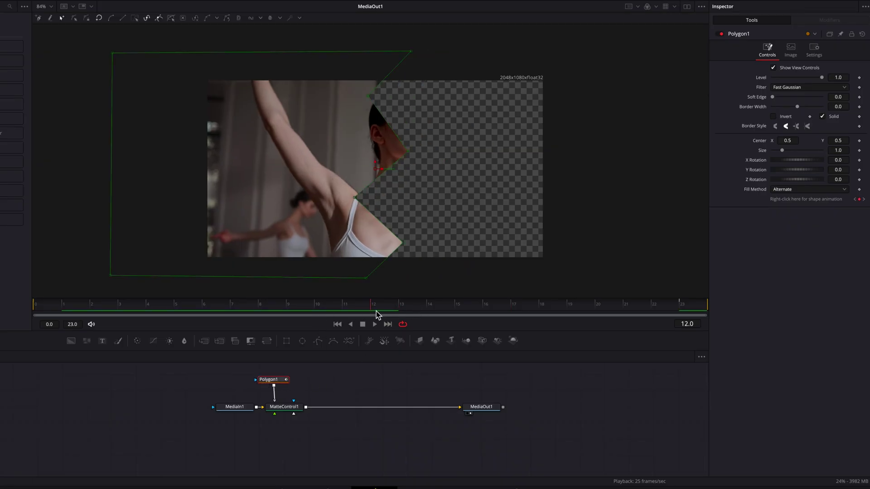
left_click_drag(252, 307, 209, 309)
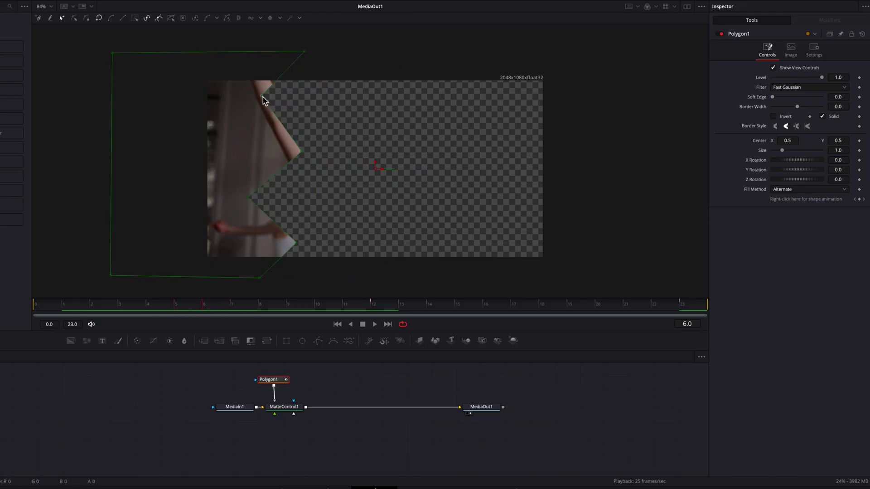
left_click_drag(263, 96, 290, 97)
left_click_drag(302, 152, 294, 183)
left_click_drag(248, 198, 256, 205)
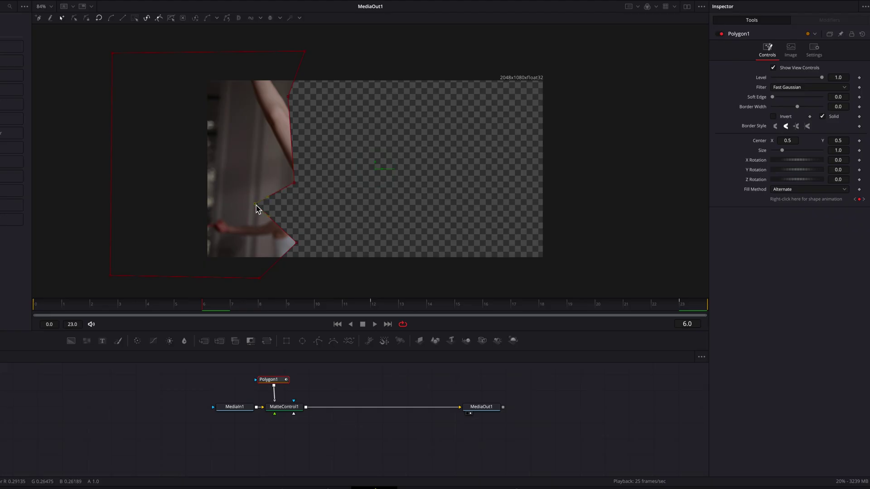
left_click_drag(297, 243, 307, 230)
left_click_drag(261, 282, 37, 308)
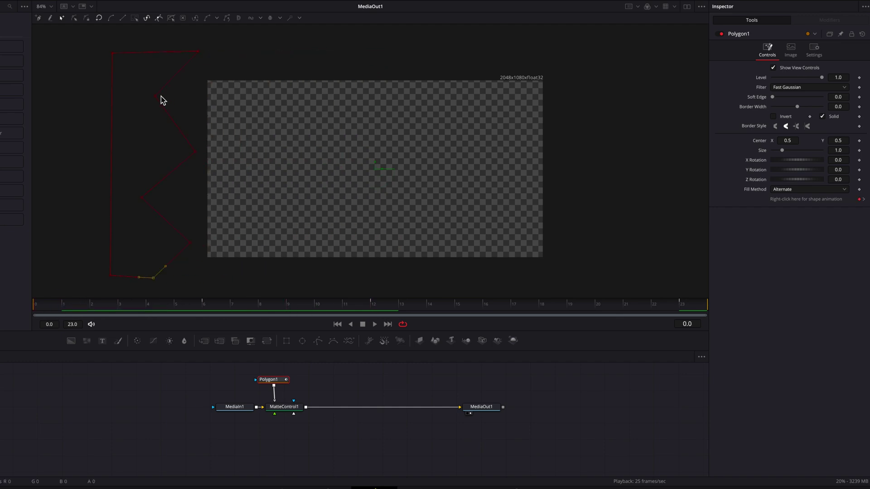
Step: At frame 0, flatten Polygon1's zigzag by moving both inner notches to the right and the lower tip to the left
left_click_drag(158, 96, 171, 96)
mouse_move(142, 198)
left_mouse_down()
mouse_move(177, 200)
mouse_move(153, 199)
left_mouse_up()
left_click_drag(192, 244, 180, 243)
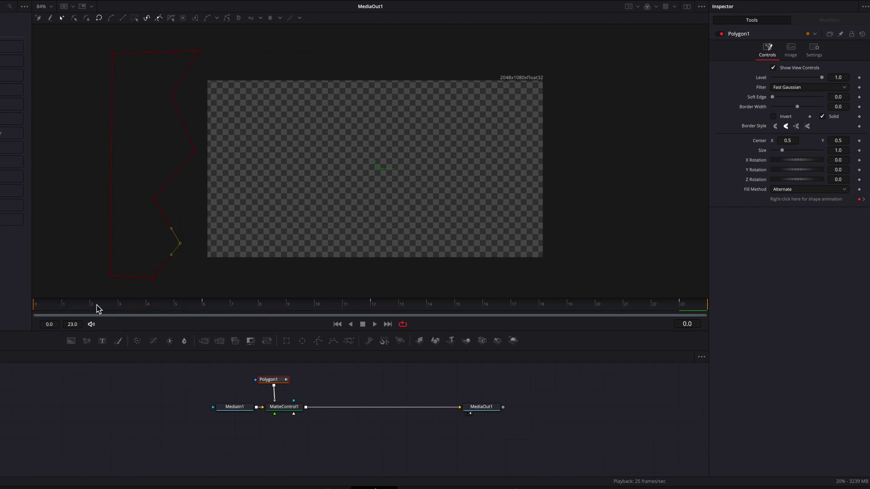
Step: At frame 6, refine Polygon1's edge by moving the upper notch up and left and the upper tip slightly right
left_click_drag(96, 309, 203, 311)
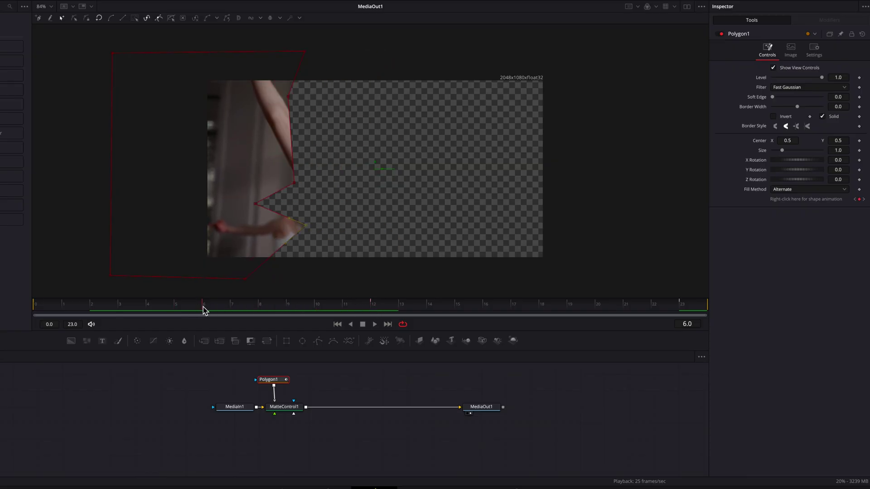
left_click_drag(288, 97, 270, 90)
left_click_drag(294, 182, 304, 181)
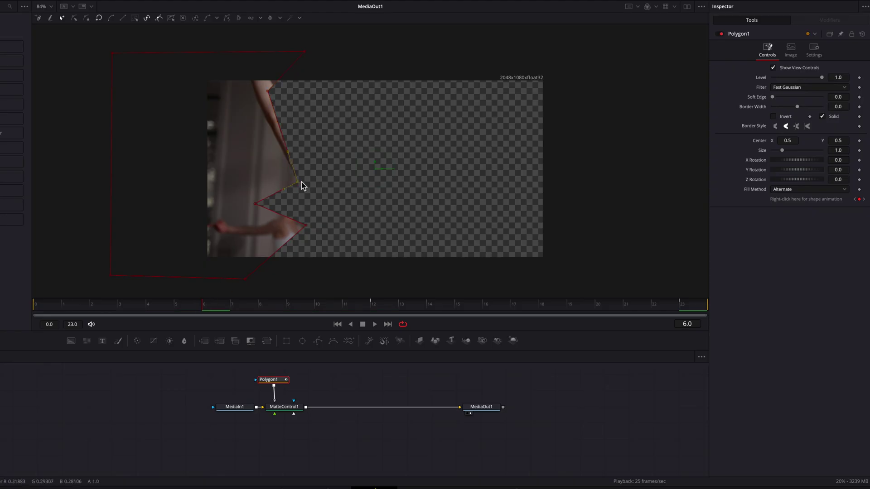
Step: At frame 18, keyframe a shallower zigzag on Polygon1 by pulling both tips and the lowest point left and adjusting the notches
left_click_drag(304, 304, 540, 307)
left_click(484, 93)
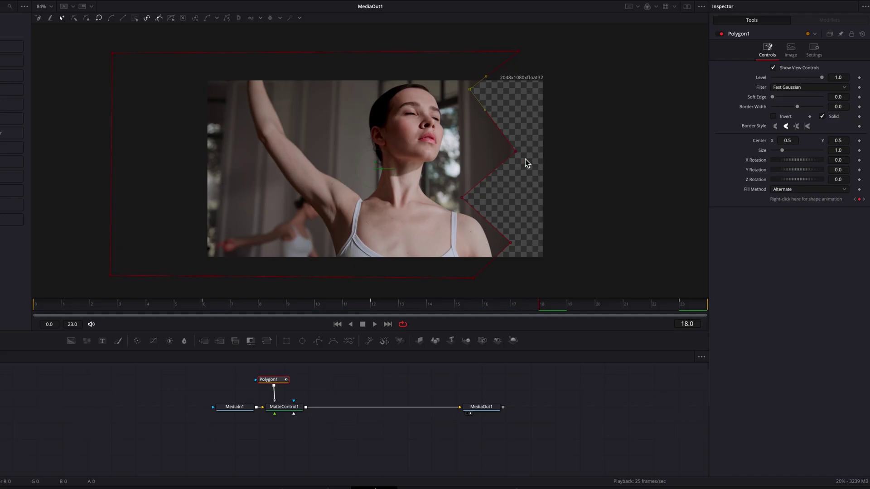
left_click_drag(516, 150, 485, 151)
left_click_drag(462, 198, 466, 197)
left_click_drag(510, 242, 492, 245)
left_click(458, 274)
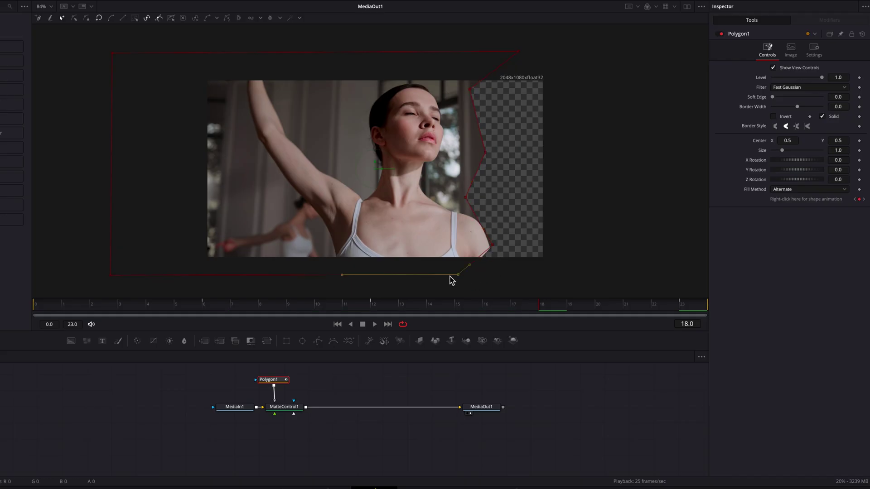
Step: Reshape Polygon1's edge by lowering the upper notch at frame 3 and raising the upper tip at frame 9
left_click_drag(605, 307, 136, 307)
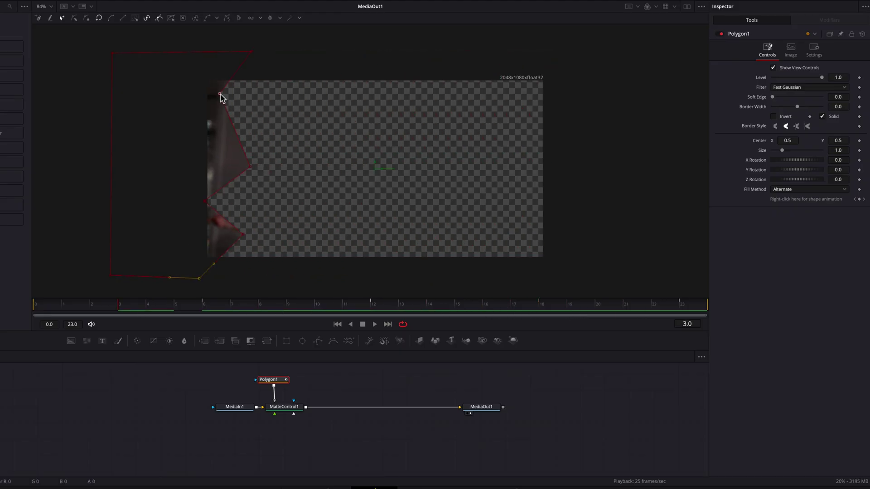
left_click_drag(219, 94, 218, 132)
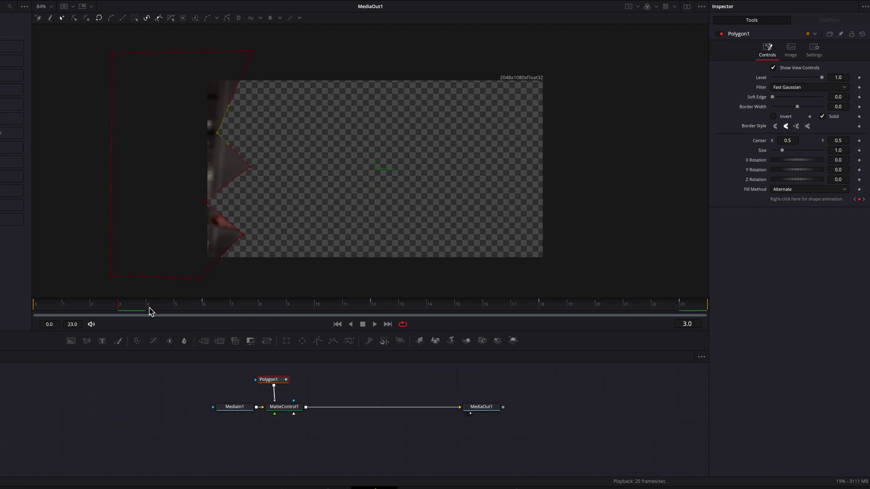
left_click_drag(152, 311, 312, 313)
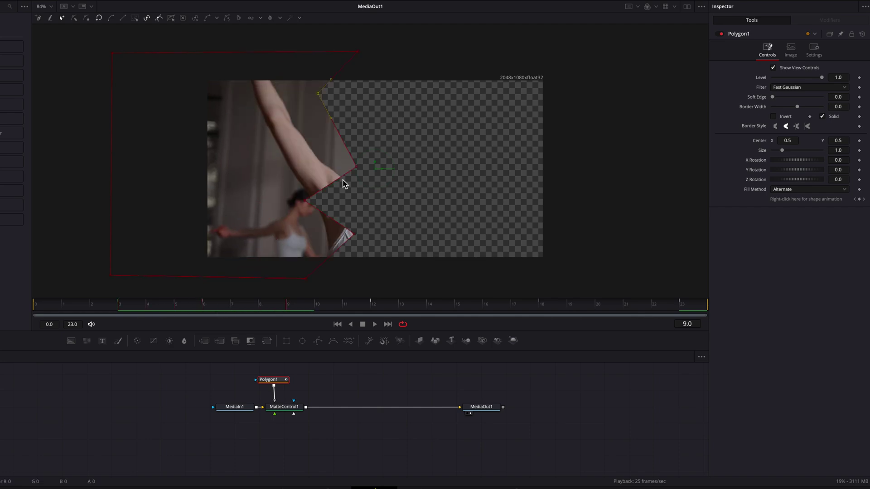
left_click_drag(357, 167, 358, 143)
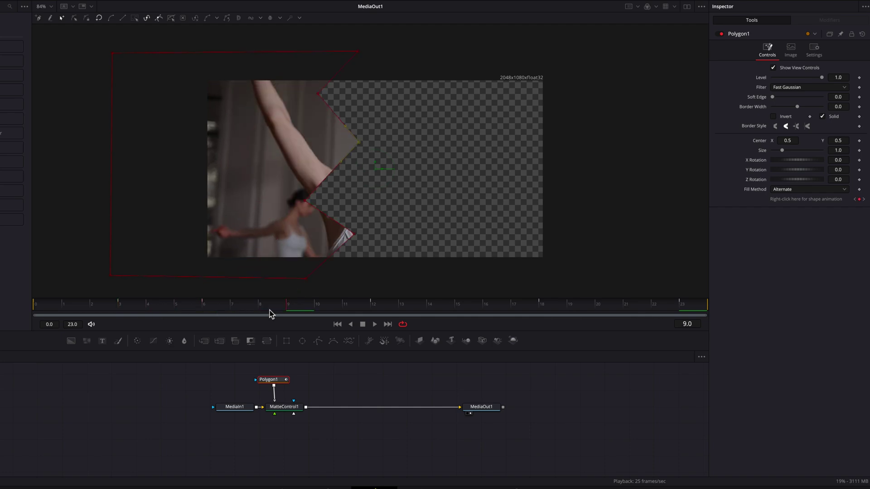
Step: At frame 15, keyframe Polygon1 by moving the lower inner notch down and slightly to the right
left_click_drag(270, 313, 377, 312)
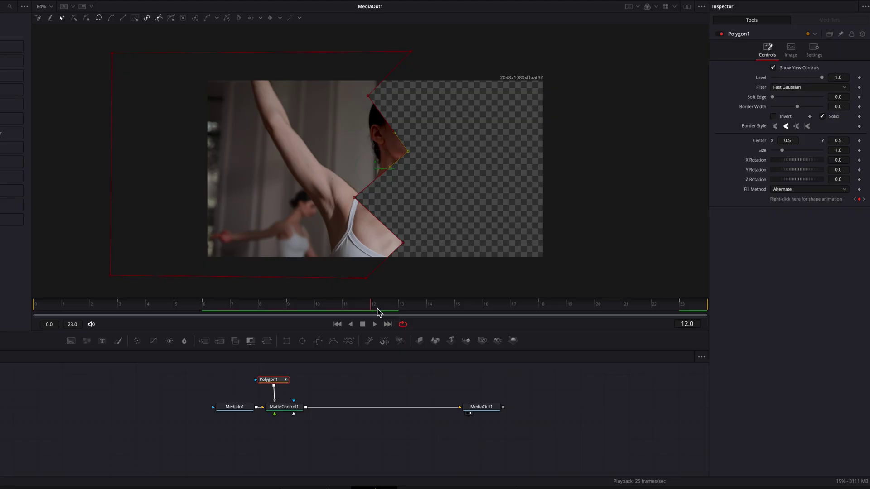
mouse_move(459, 309)
left_mouse_down()
mouse_move(486, 308)
mouse_move(456, 309)
left_mouse_up()
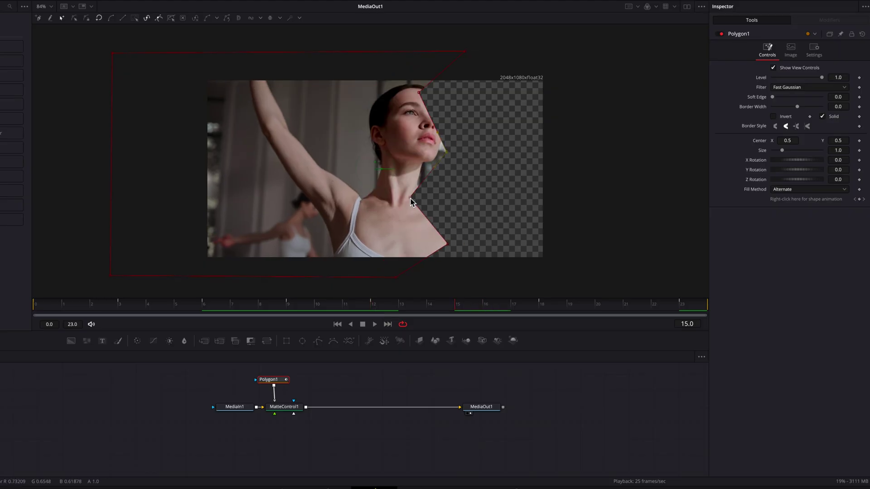
left_click_drag(410, 198, 419, 225)
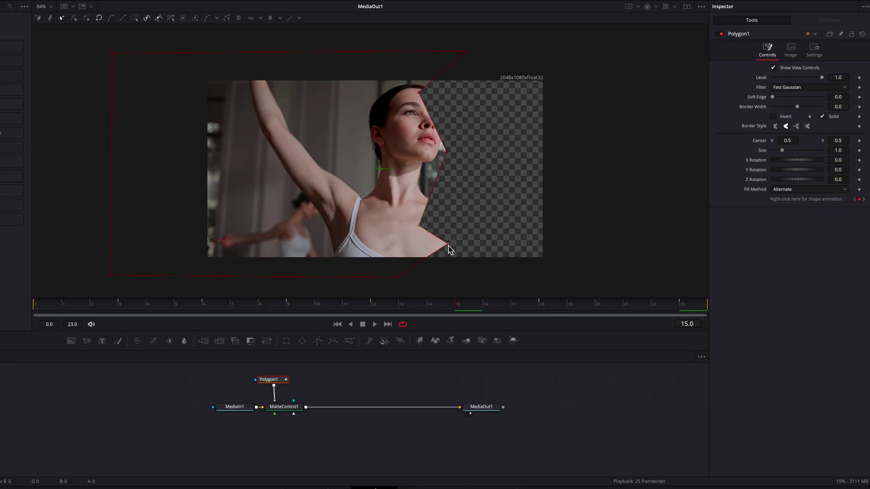
Step: Return to frame 12 and insert the Paper Edge effect template between MatteControl1 and MediaOut1
mouse_move(461, 305)
left_mouse_down()
mouse_move(553, 308)
mouse_move(80, 308)
mouse_move(680, 311)
mouse_move(367, 314)
mouse_move(377, 315)
left_mouse_up()
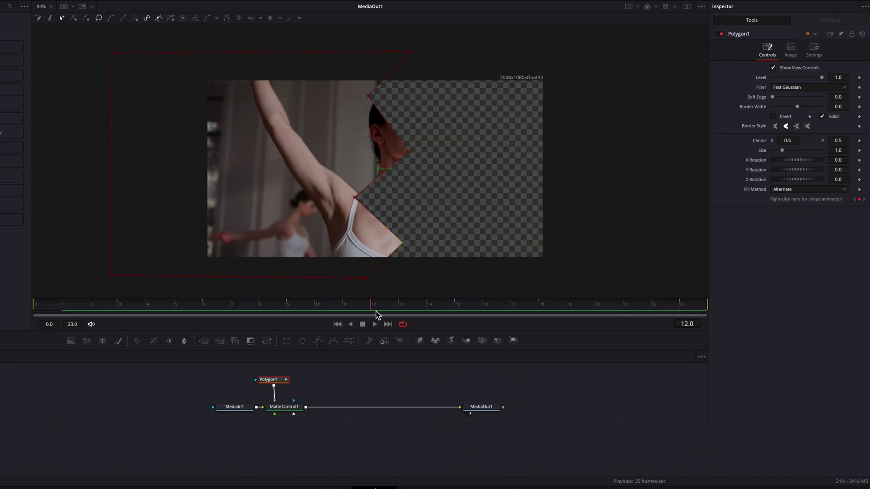
left_click(407, 385)
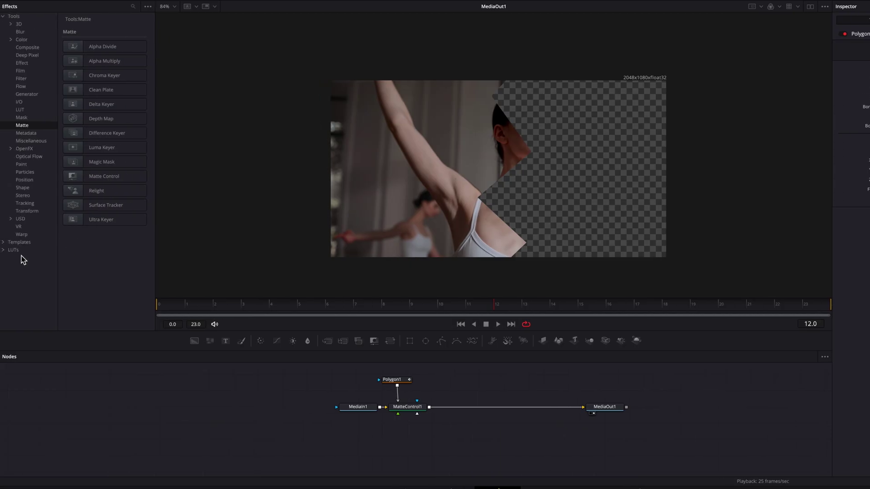
left_click(35, 260)
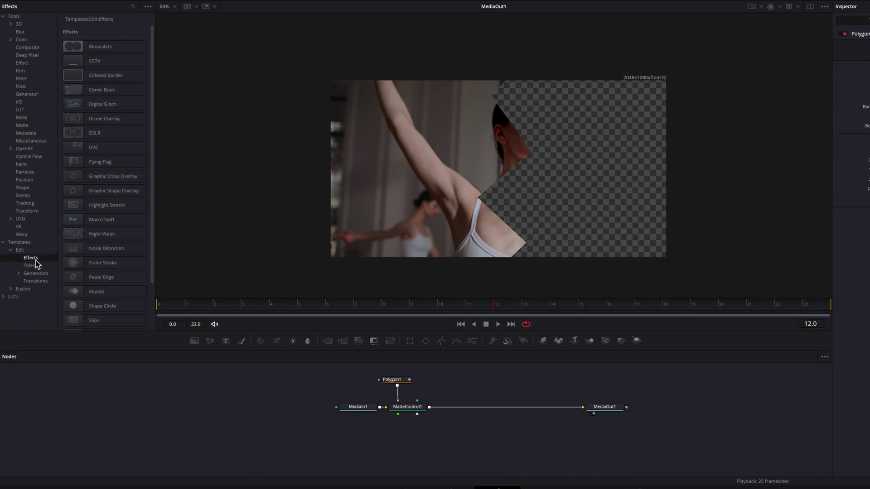
left_click_drag(71, 276, 474, 407)
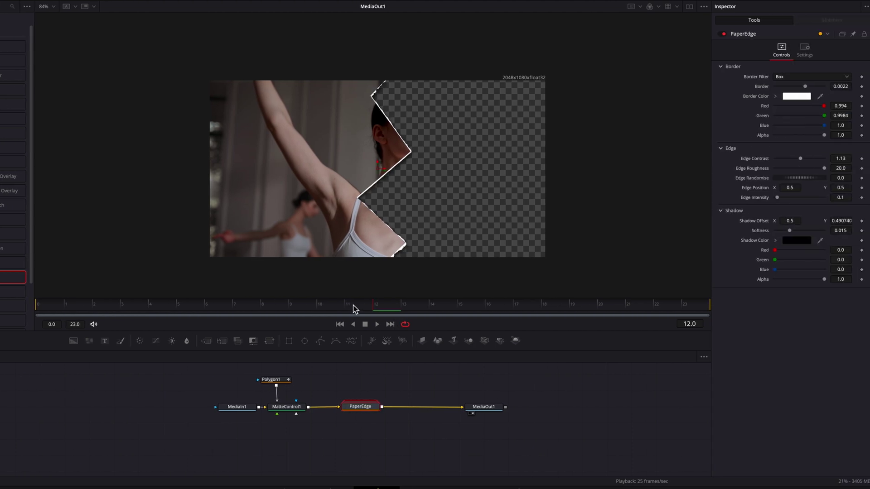
Step: Play back the wipe from frame 0 with the paper edge applied, and return to frame 12
left_click_drag(354, 306, 56, 307)
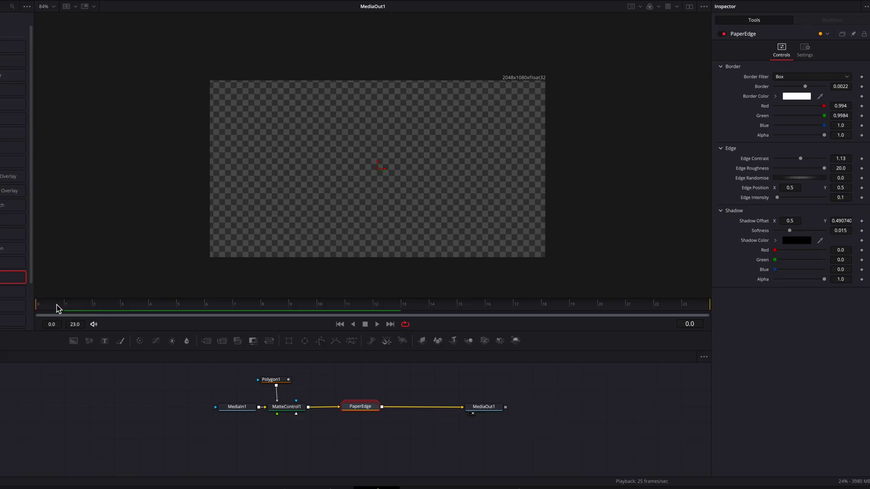
key("space")
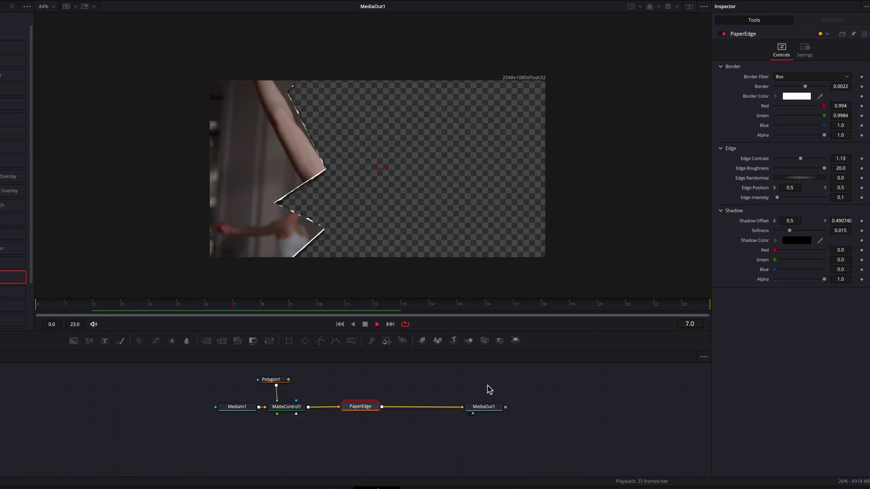
key("space")
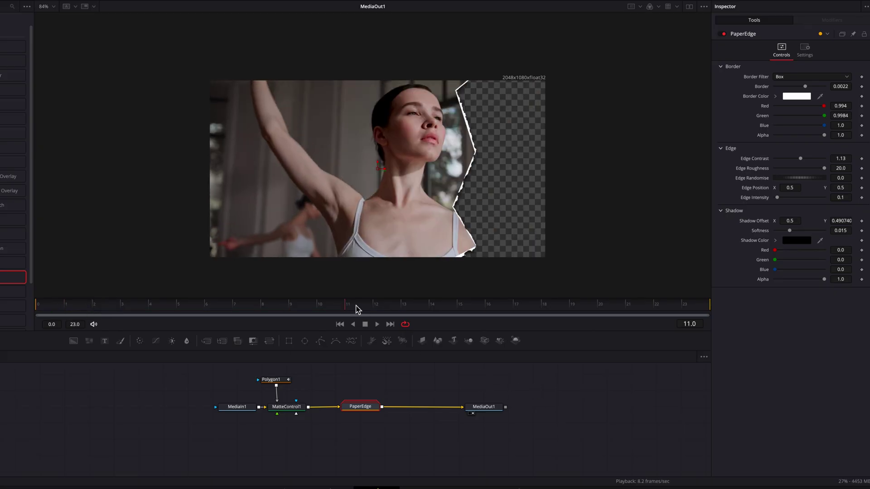
left_click_drag(358, 310, 380, 312)
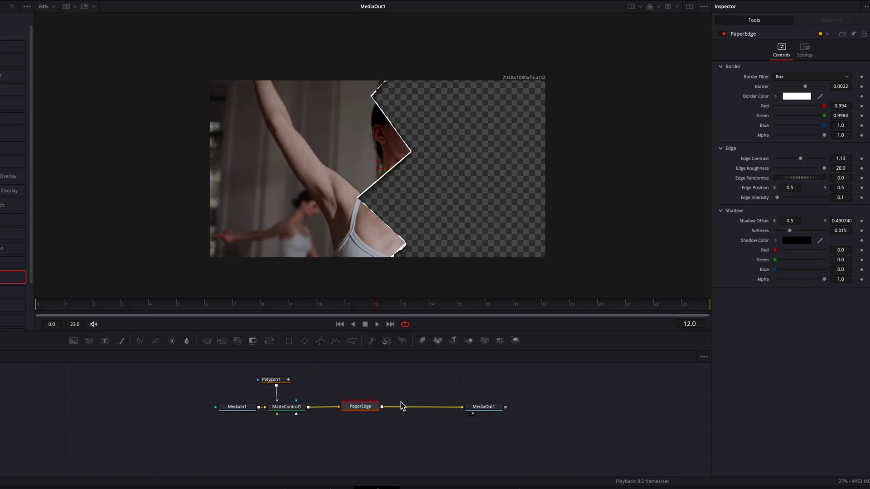
Step: Fit the image in the viewer and ungroup the PaperEdge node into its component nodes
key("ctrl+f")
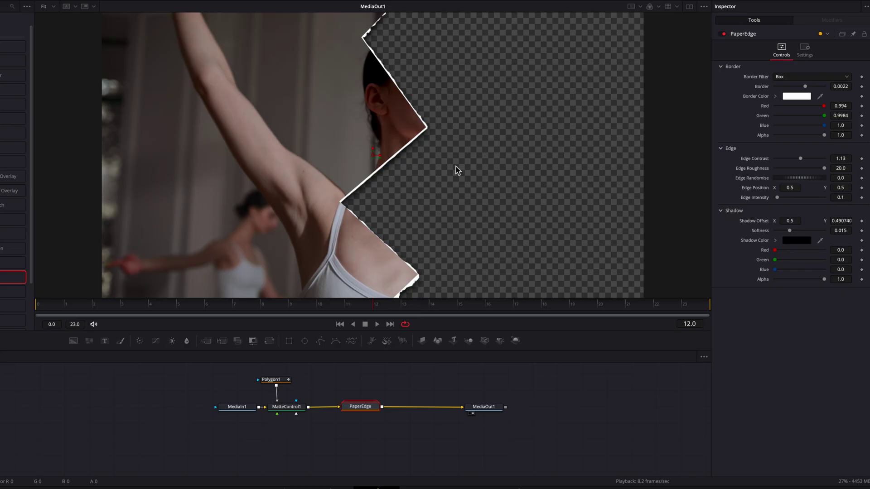
scroll(445, 388, "down", 1)
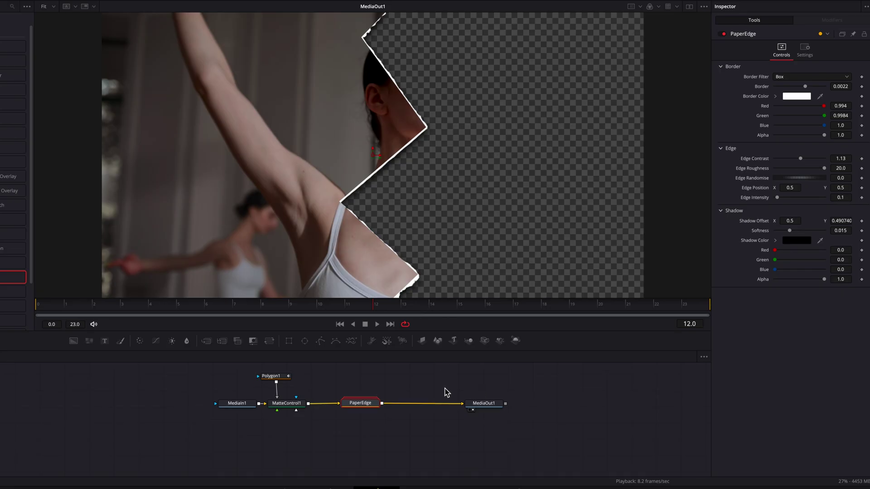
right_click(369, 404)
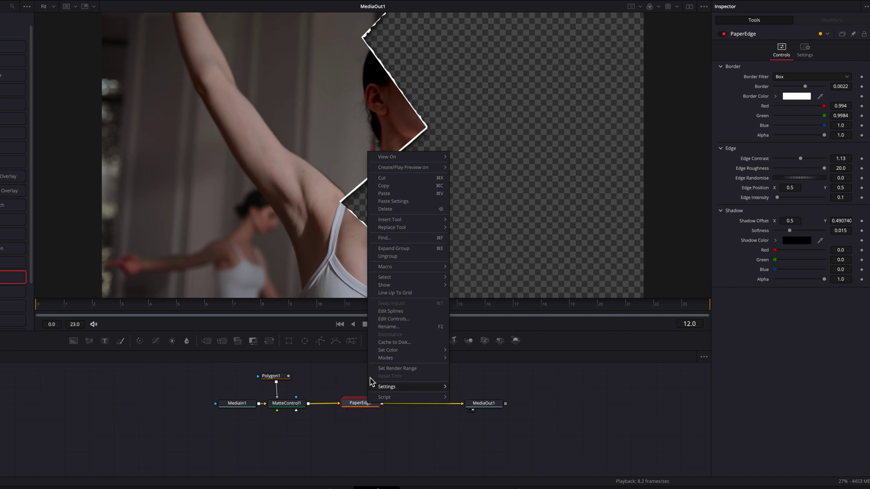
left_click(413, 257)
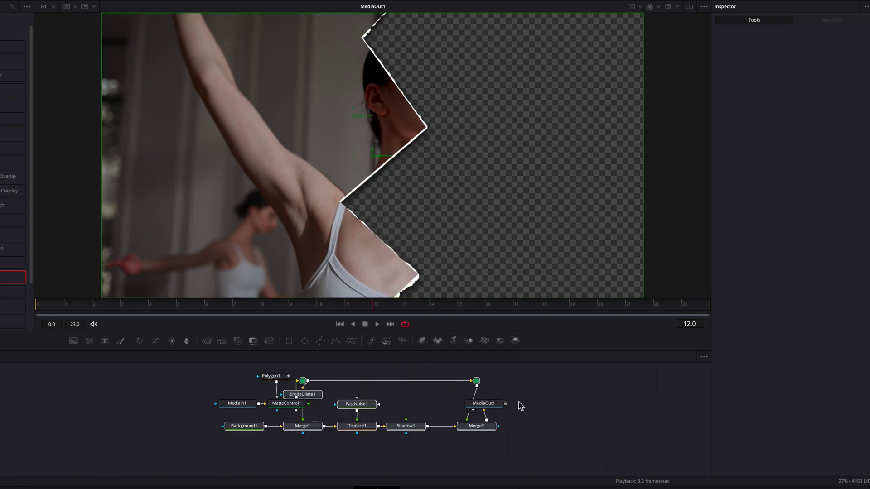
Step: Spread out the overlapping nodes by moving MediaOut1 to the right and MediaIn1, Polygon1 and MatteControl1 up and left
left_click_drag(504, 404, 575, 409)
left_click_drag(222, 376, 272, 410)
left_click_drag(286, 403, 225, 380)
scroll(380, 400, "up", 1)
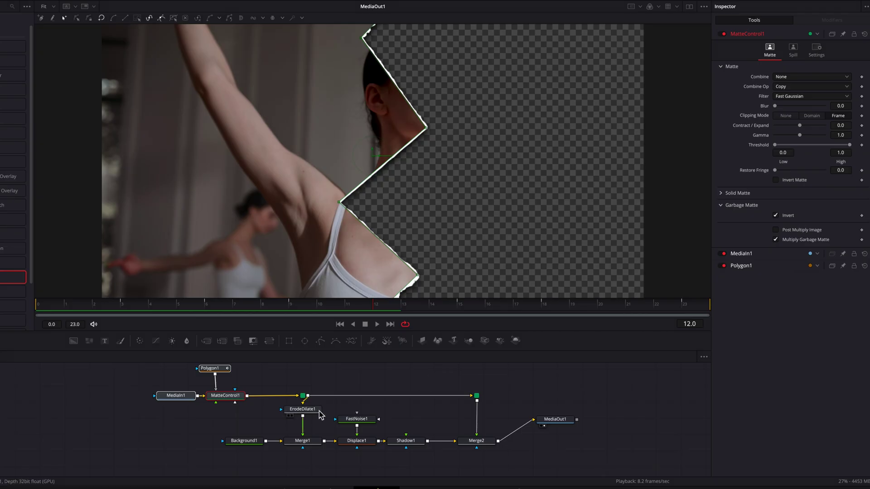
Step: Select the ErodeDilate1 node to show its border controls
left_click(303, 413)
left_click(389, 380)
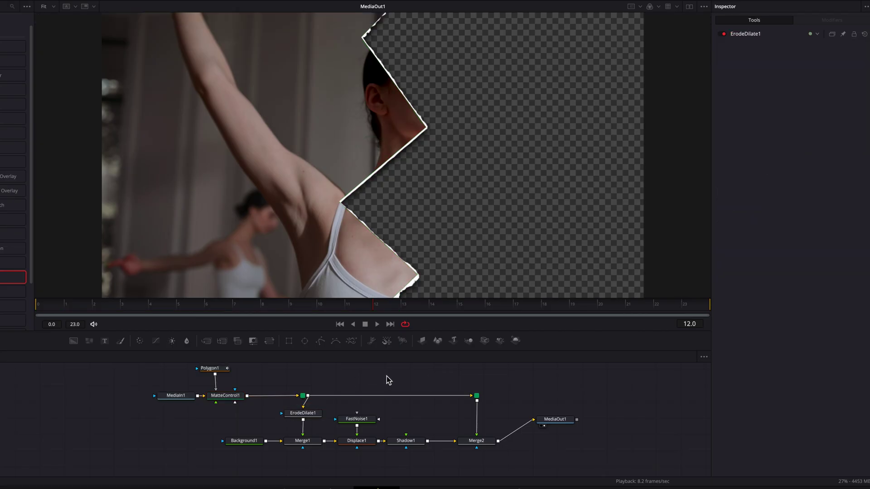
left_click(315, 414)
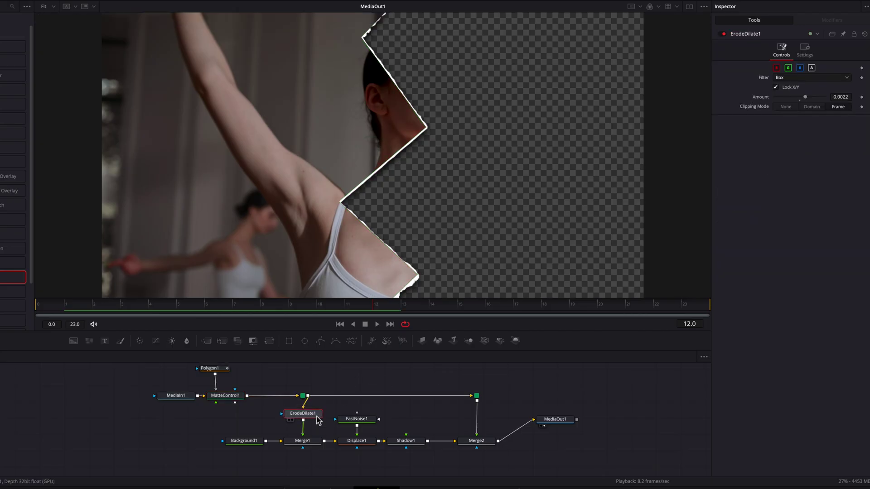
Step: Increase the ErodeDilate1 amount to 0.00629 to thicken the white border, and scrub through the wipe, ending on frame 12
left_click_drag(806, 97, 816, 99)
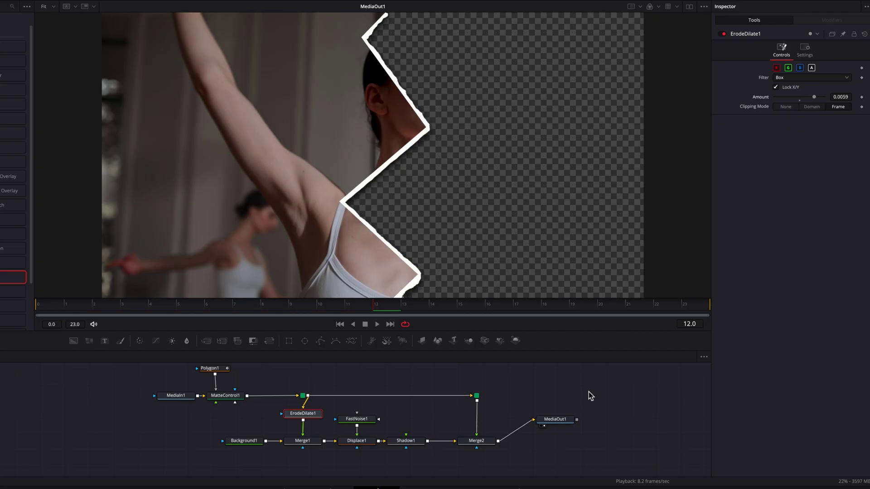
left_click_drag(407, 306, 383, 311)
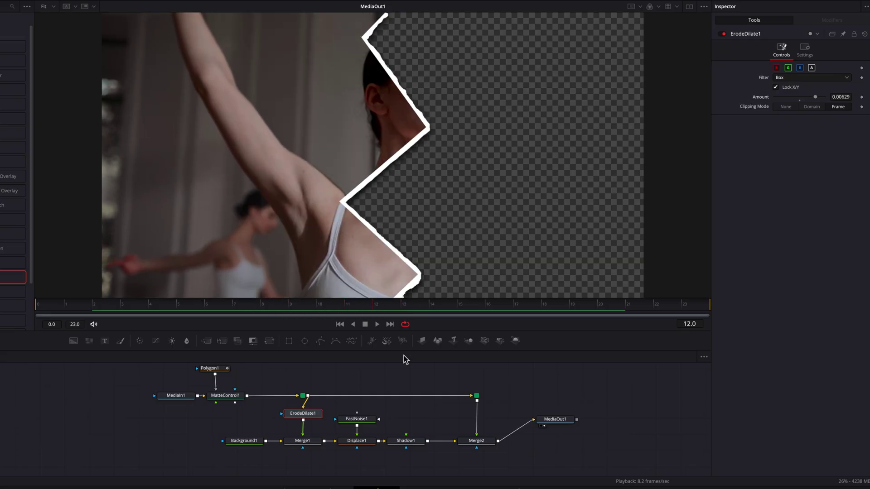
mouse_move(372, 307)
left_mouse_down()
mouse_move(164, 306)
mouse_move(380, 308)
left_mouse_up()
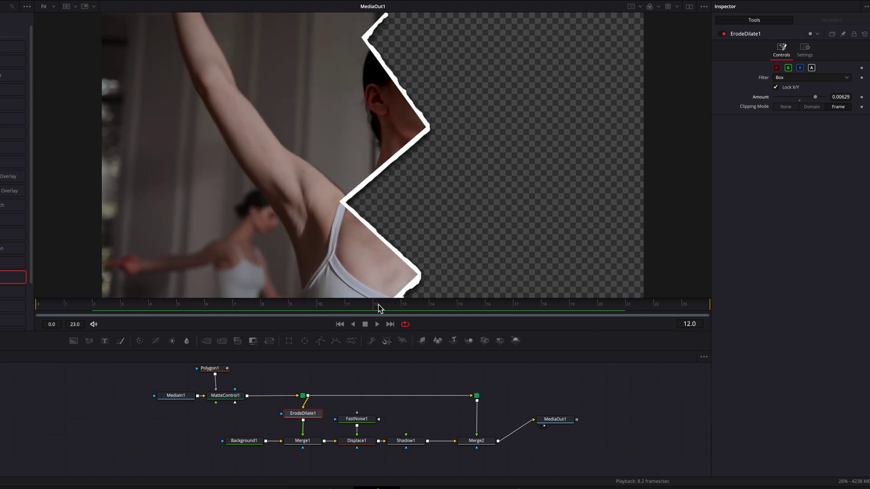
Step: Switch Displace1 to XY displacement, using Luma for both the X and Y channels and -0.5 for both offsets
left_click(368, 442)
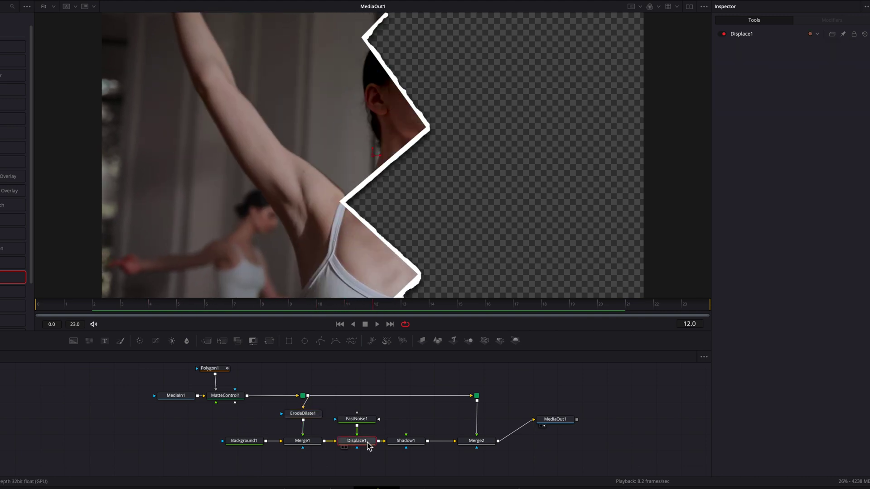
left_click(785, 36)
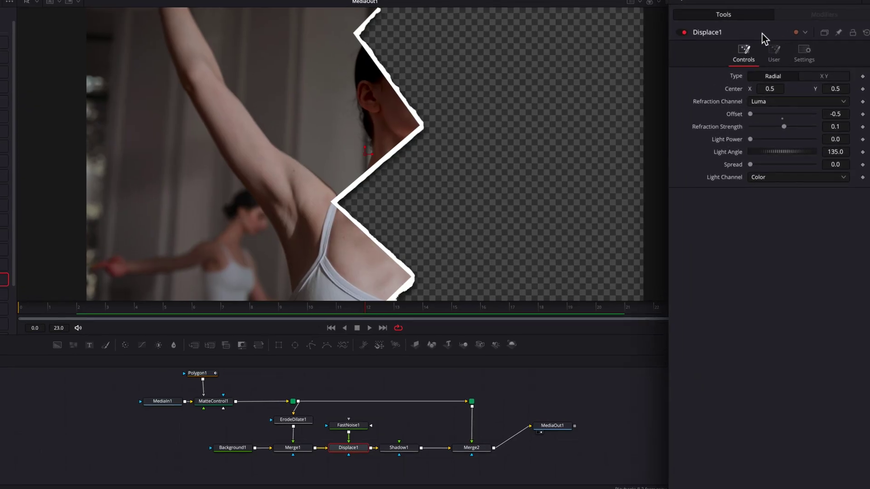
left_click(824, 78)
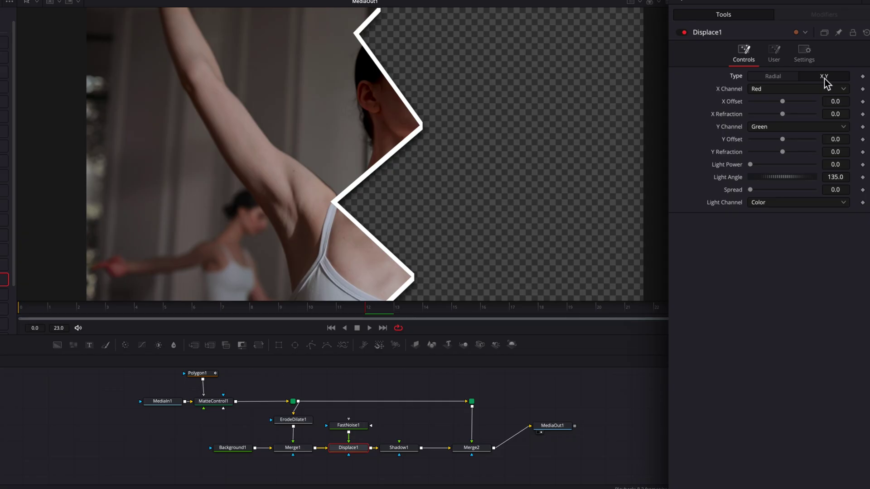
left_click(790, 90)
left_click(798, 143)
left_click(795, 129)
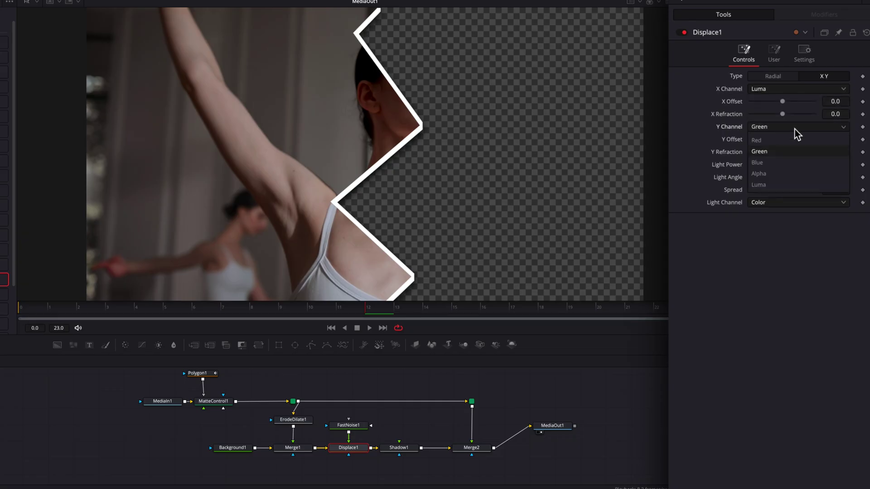
left_click(790, 183)
left_click_drag(783, 101, 743, 104)
left_click_drag(783, 140, 725, 146)
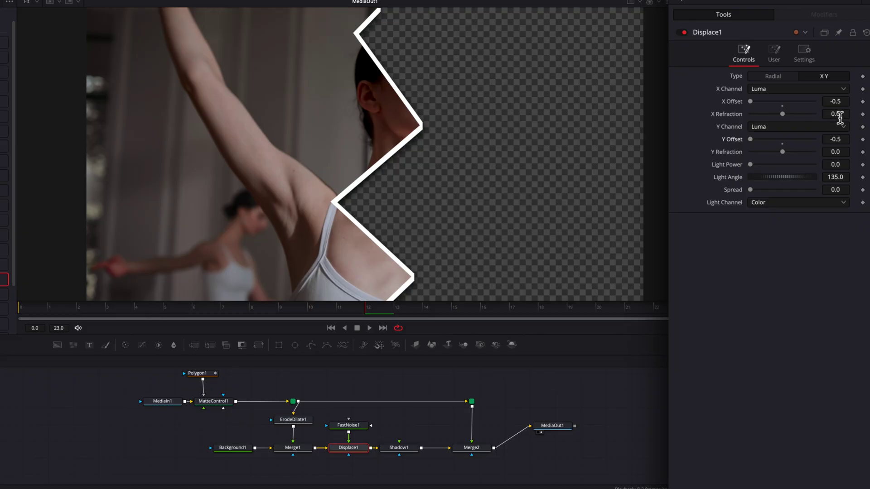
Step: Adjust Displace1's X Refraction to -0.0029 and Y Refraction to -0.0082, scrubbing the wipe to check the torn edge
left_click_drag(837, 119, 834, 119)
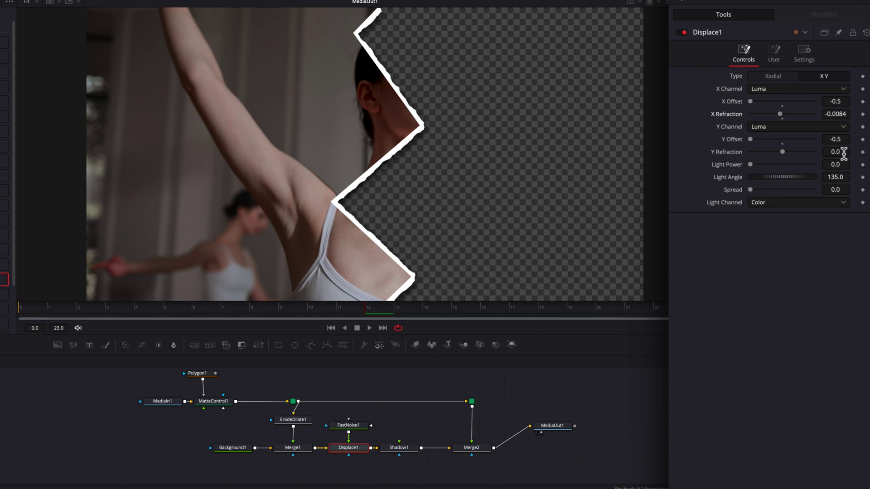
left_click_drag(844, 153, 838, 153)
left_click_drag(835, 114, 837, 114)
left_click(509, 310)
left_click_drag(510, 312, 371, 313)
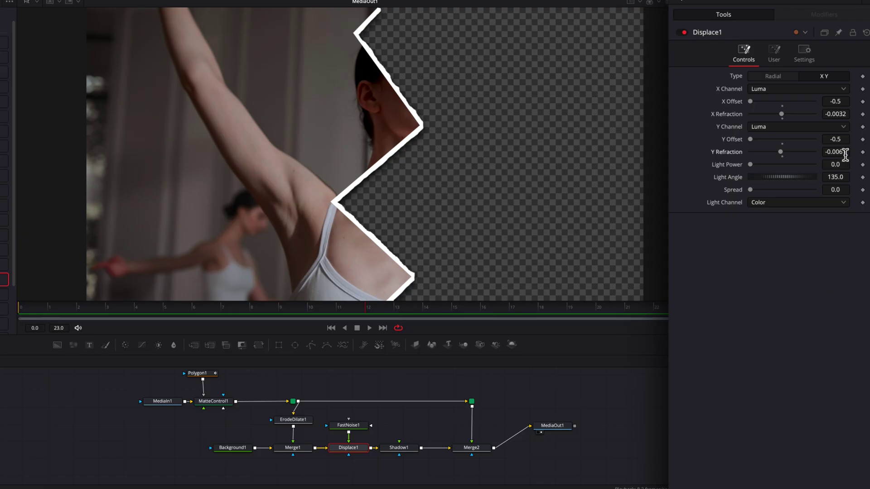
left_click_drag(842, 152, 838, 152)
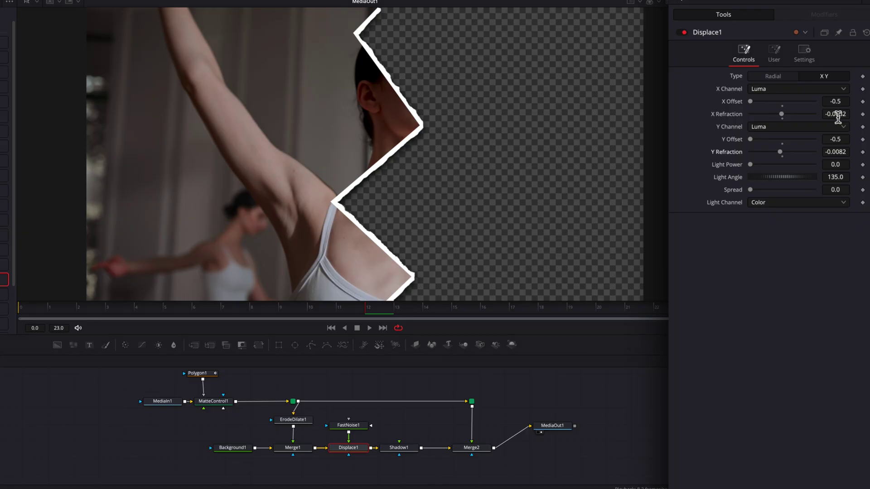
left_click_drag(840, 114, 845, 114)
left_click_drag(349, 309, 368, 317)
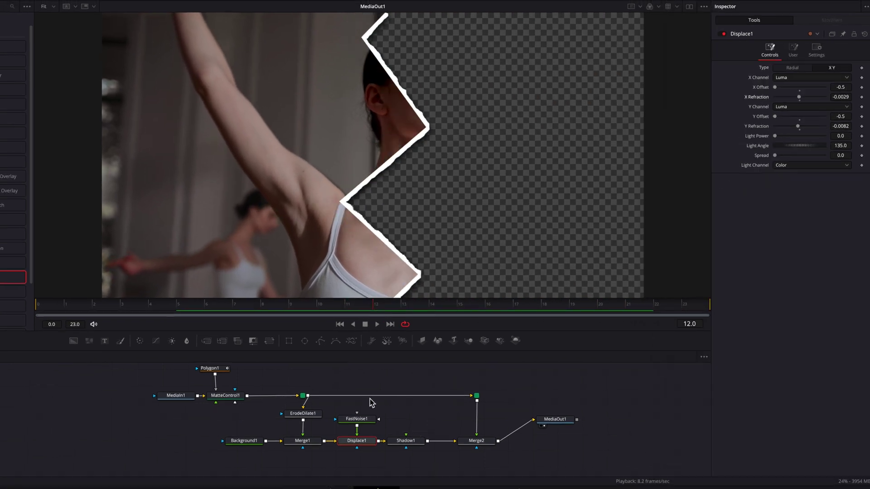
Step: Move FastNoise1, Displace1, Shadow1, Merge2, its pipe router and MediaOut1 to the right to make room after Merge1
left_click_drag(352, 380, 483, 457)
left_click_drag(481, 441, 521, 441)
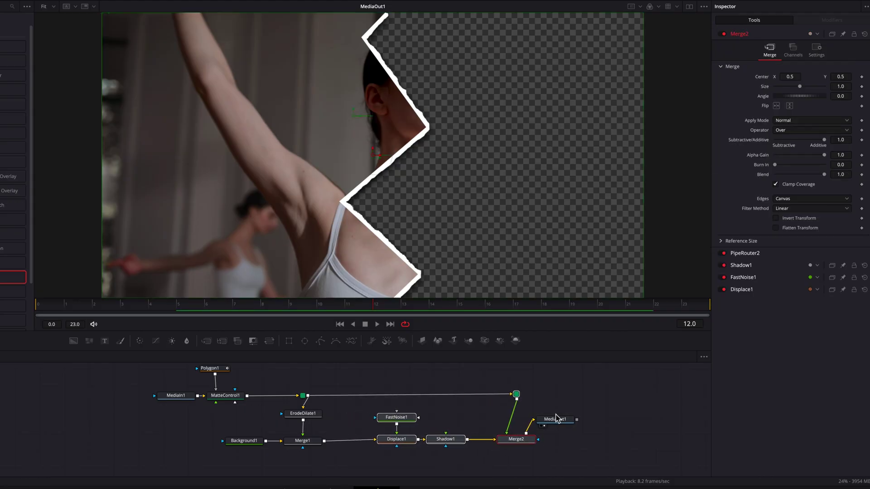
left_click_drag(556, 418, 594, 438)
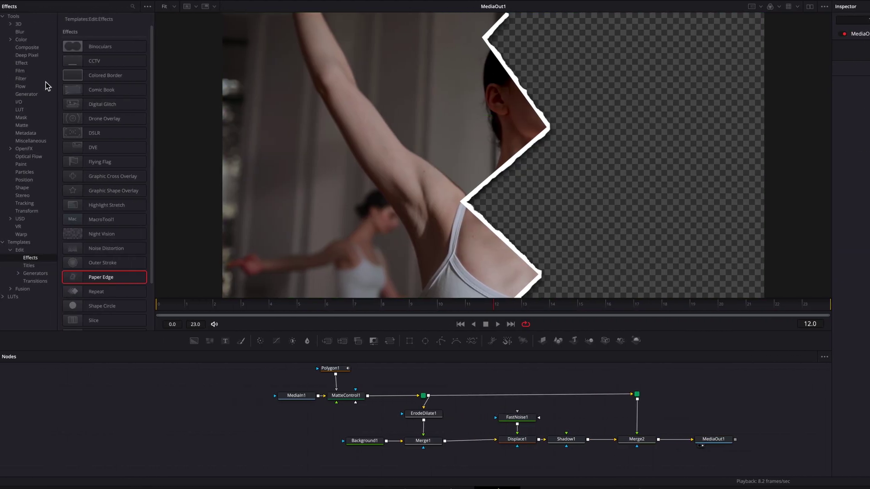
Step: Insert a VariBlur node between Merge1 and Displace1, tidy the neighbouring nodes' spacing and select VariBlur1
left_click(27, 33)
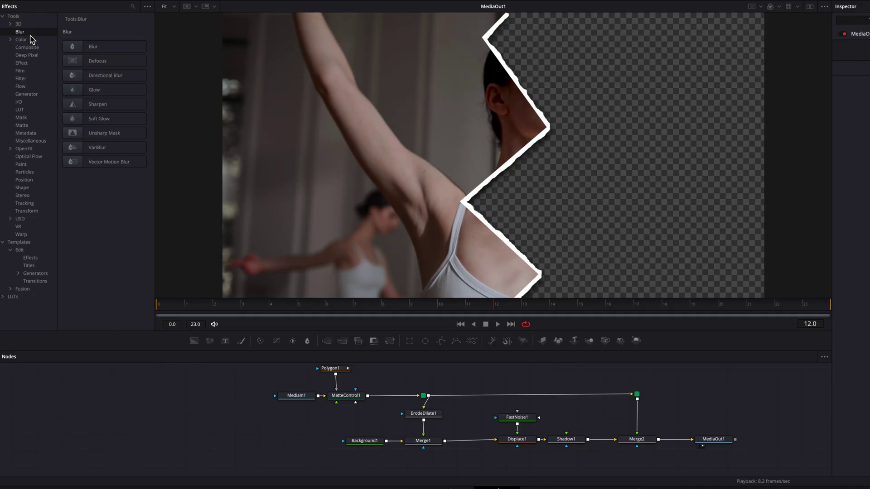
left_click_drag(123, 147, 471, 444)
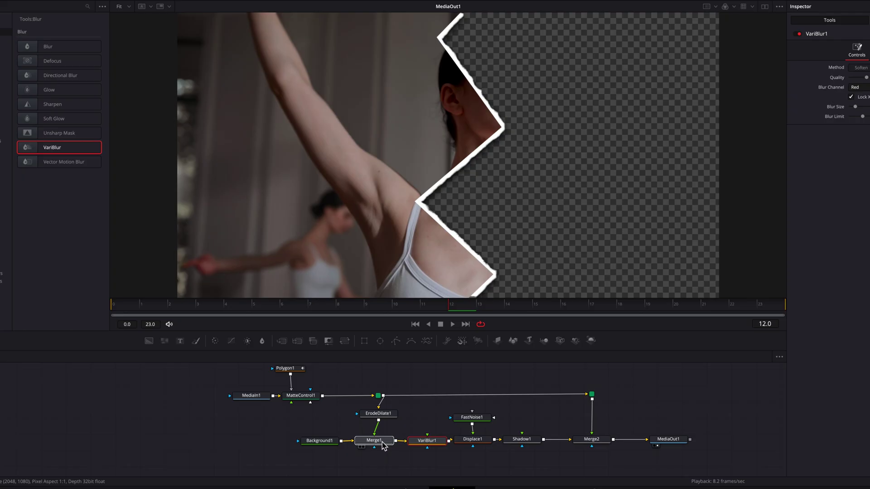
left_click(423, 414)
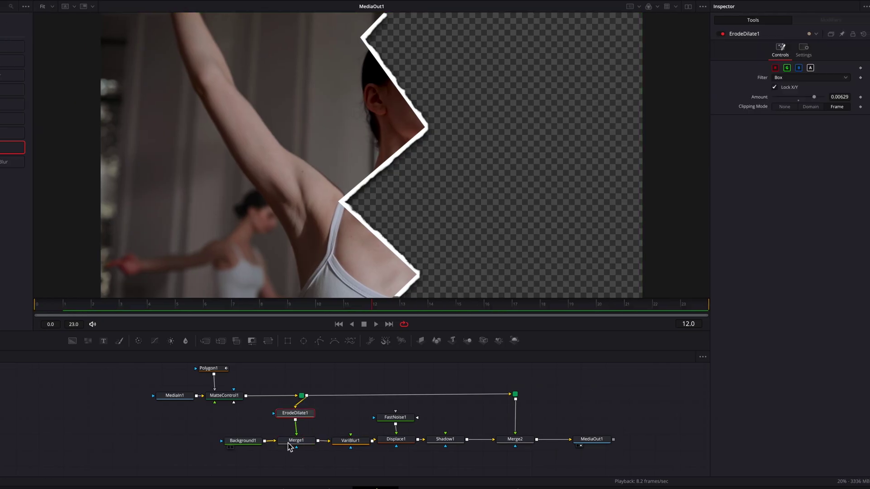
left_click(365, 440)
left_click(468, 440)
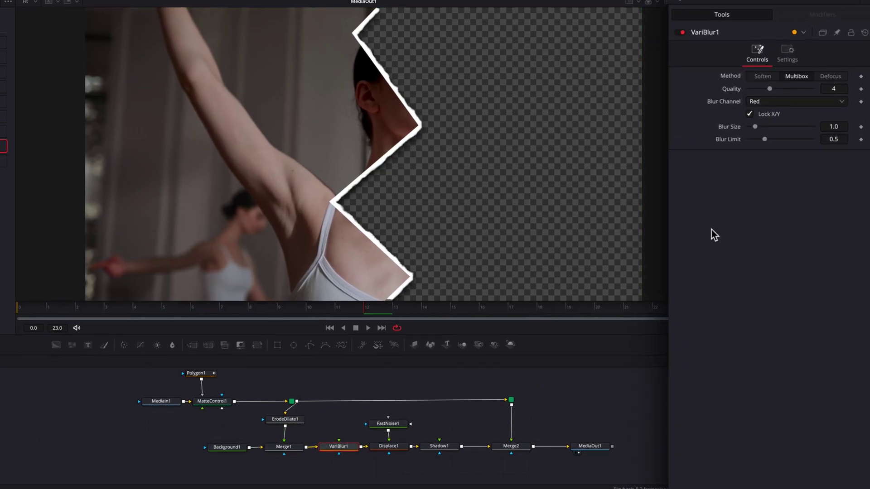
Step: Set VariBlur1 to the Soften method with quality 7 and blur size 3.15, and scrub the wipe back to frame 0
left_click(766, 78)
left_click_drag(775, 89, 796, 91)
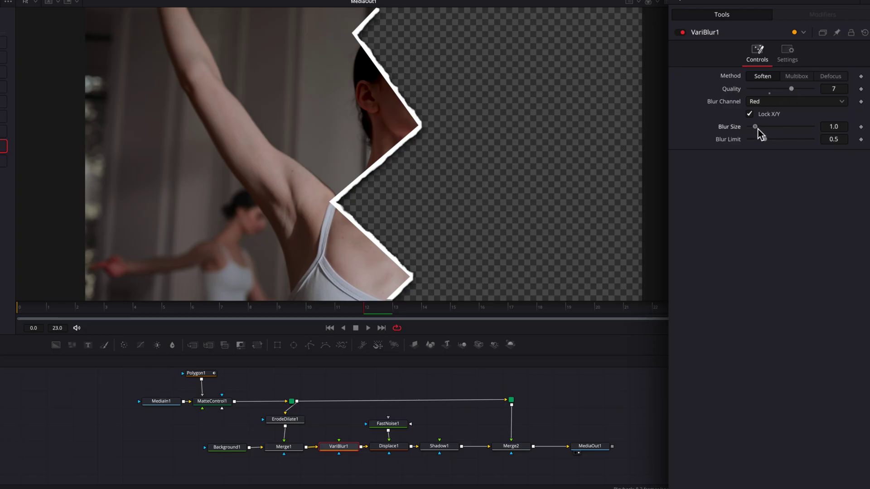
left_click_drag(758, 129, 777, 135)
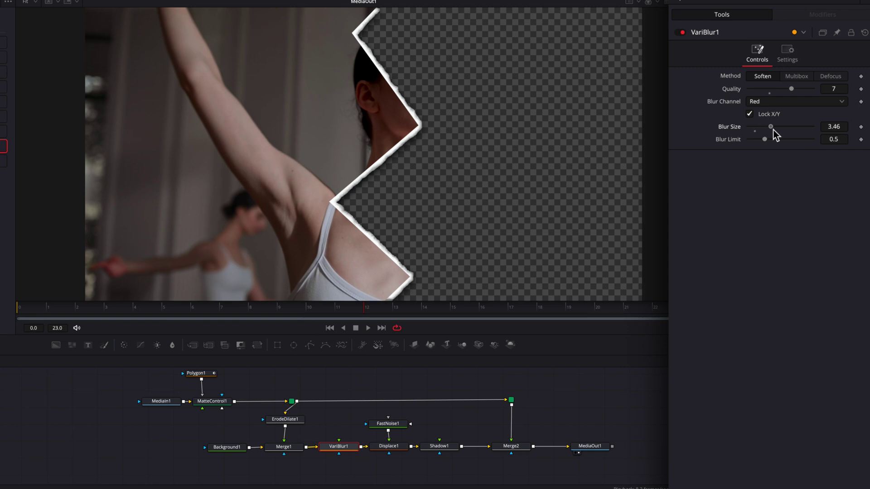
left_click_drag(773, 130, 771, 129)
scroll(410, 126, "up", 4)
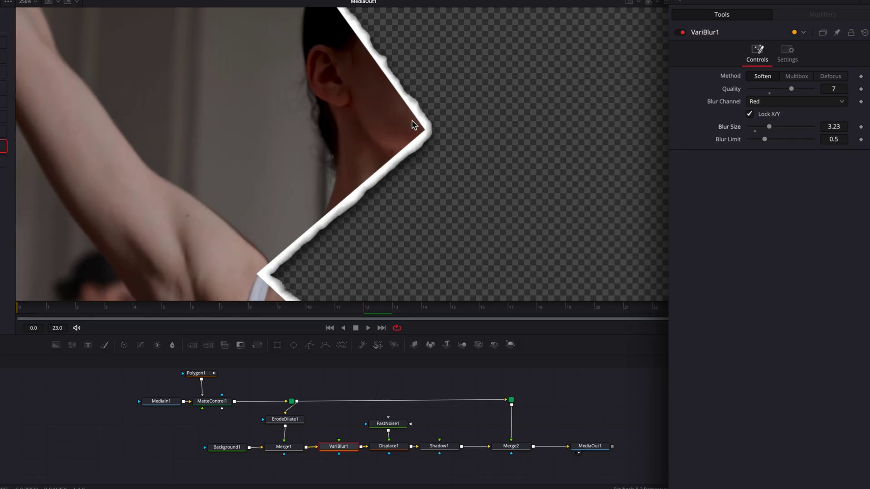
left_click_drag(772, 130, 788, 110)
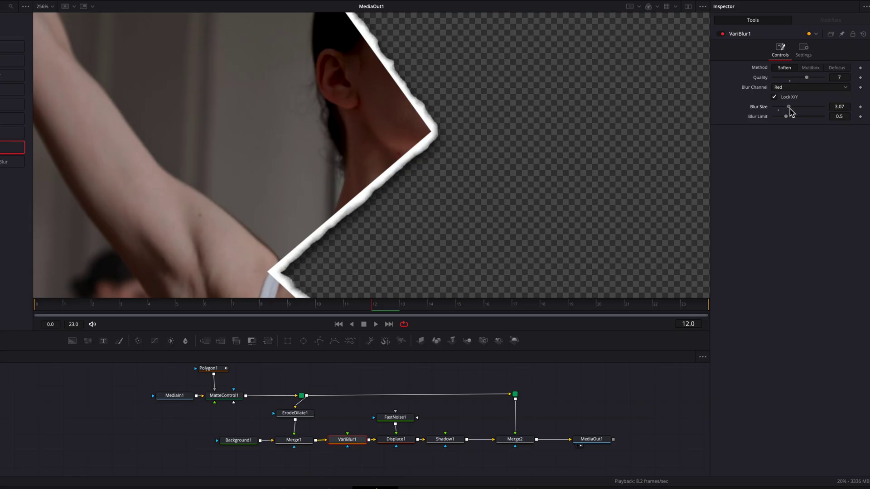
left_click_drag(791, 112, 792, 113)
key("shift+z")
left_click_drag(392, 317, 42, 310)
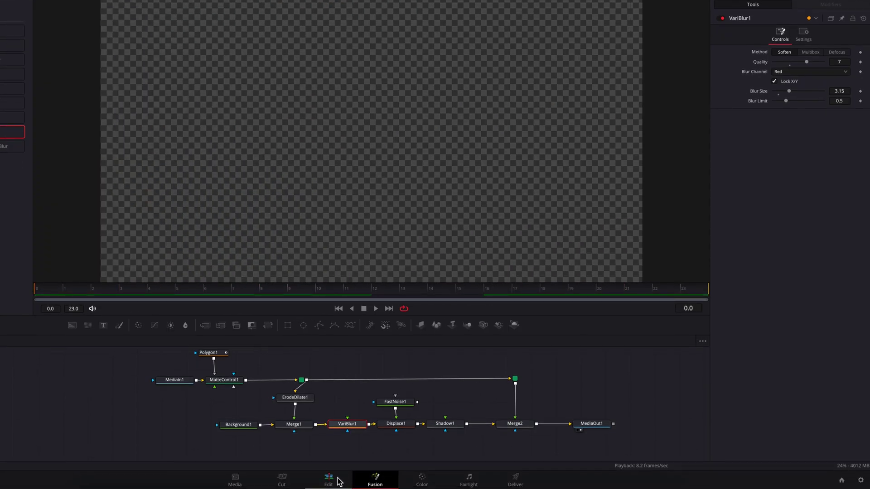
Step: Play the transition on the Edit page timeline from around 01:00:03:17, and return to frame 12 in Fusion
left_click(338, 481)
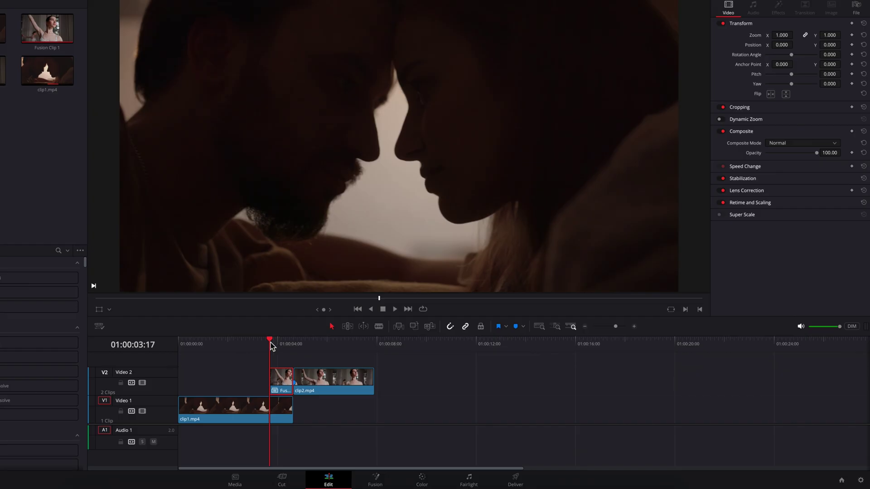
key("space")
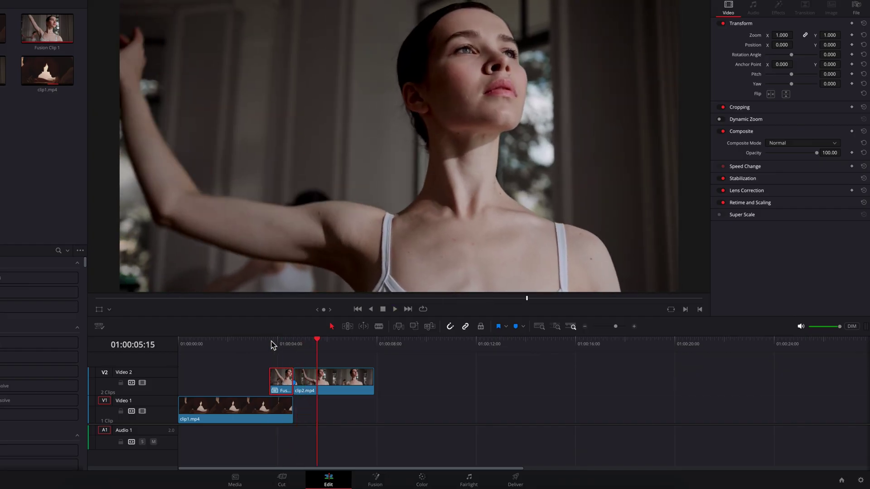
left_click_drag(270, 342, 257, 343)
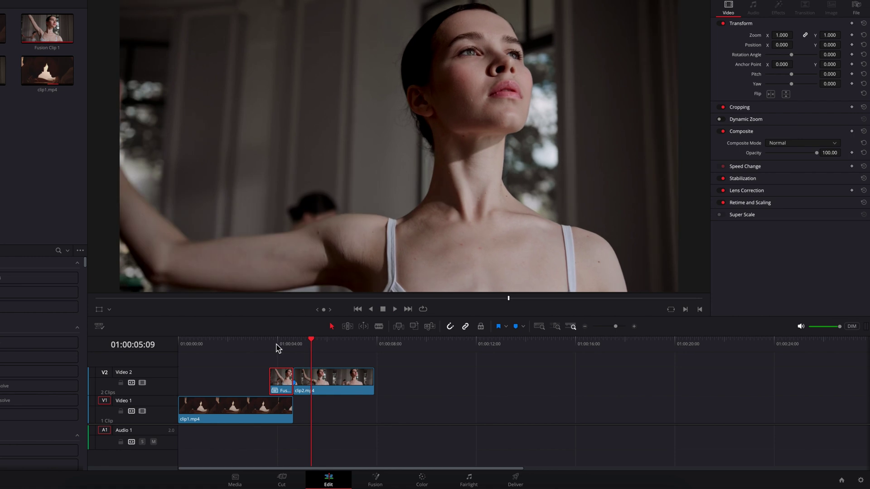
left_click(272, 345)
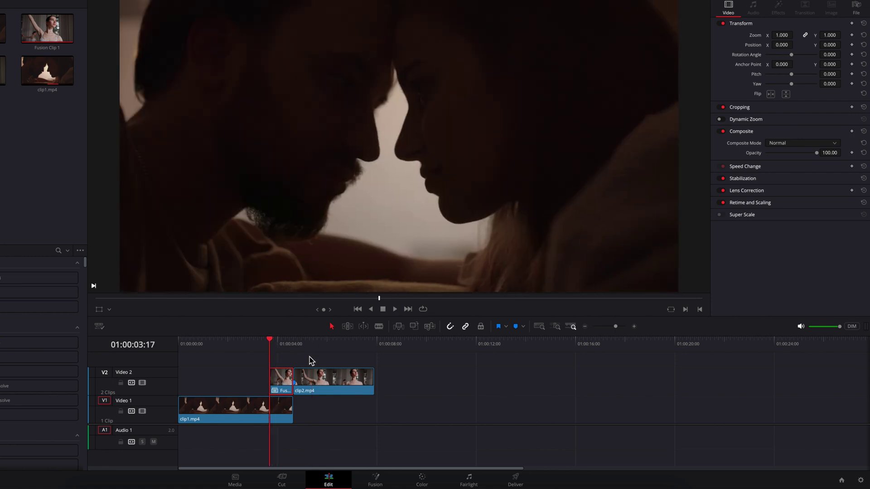
left_click(380, 480)
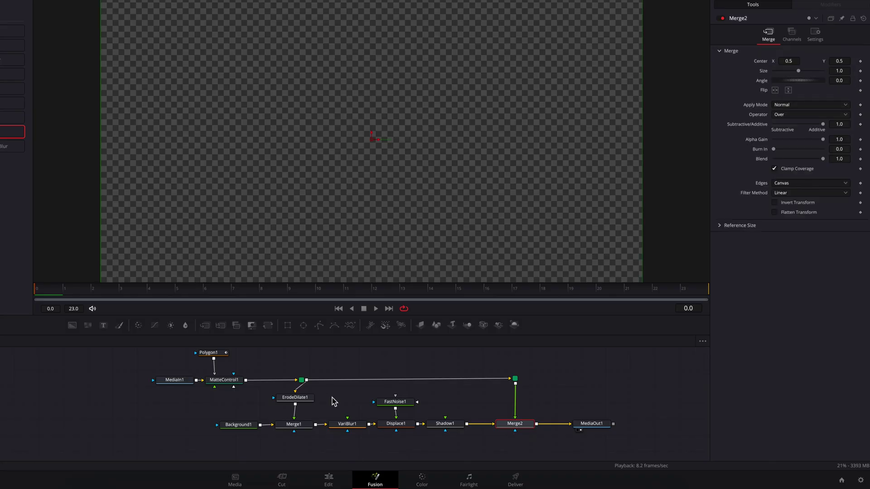
left_click_drag(287, 292, 381, 295)
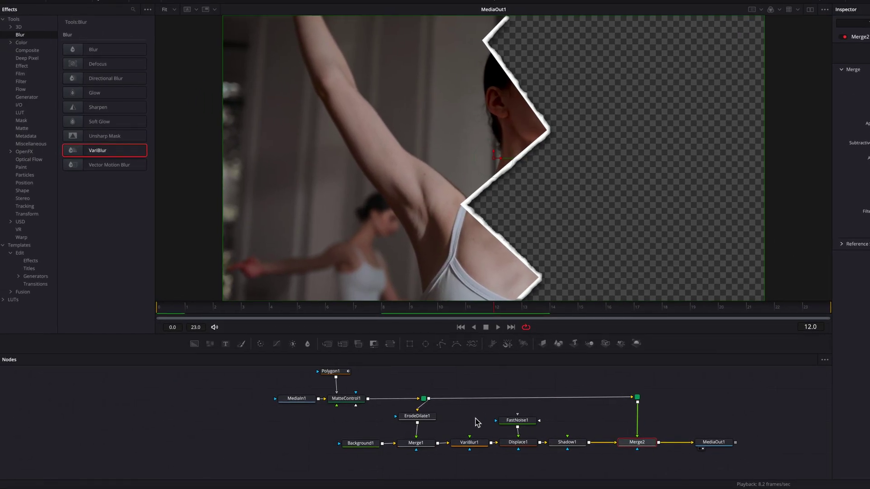
Step: Insert the Resolve FX Stop Motion effect between Polygon1 and MatteControl1, spacing the stacked nodes apart and selecting StopMotion1
scroll(305, 422, "up", 1)
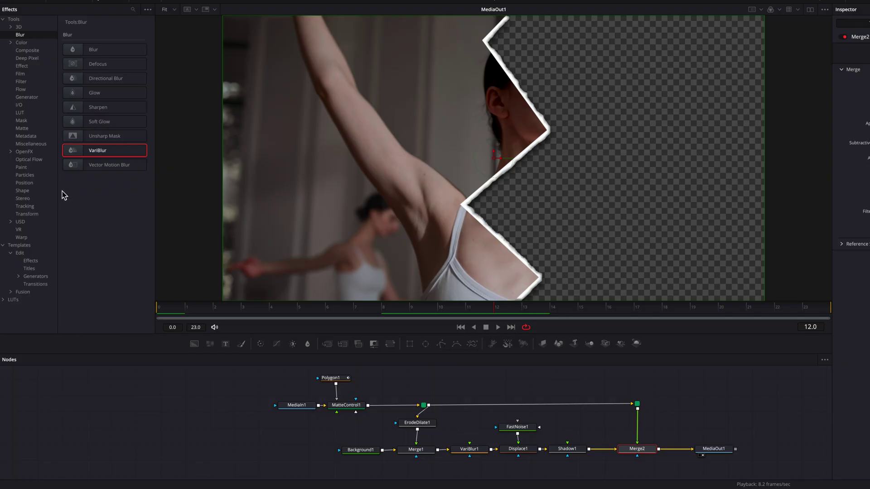
left_click(29, 153)
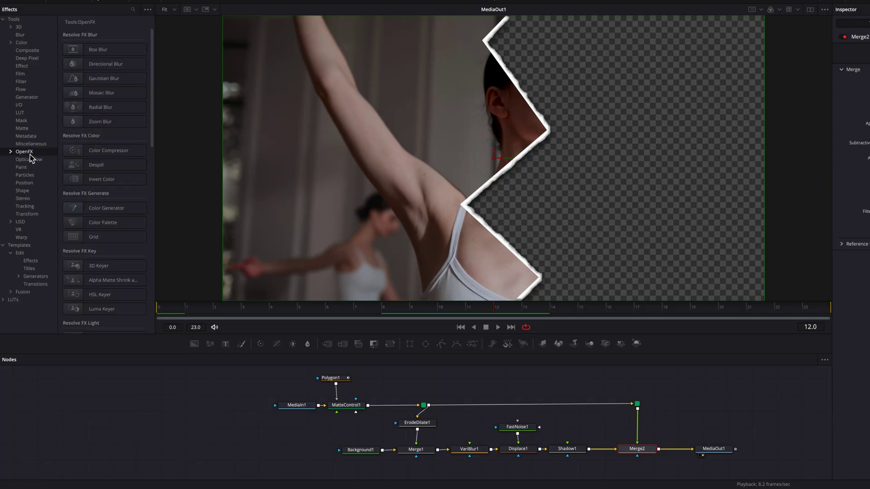
left_click_drag(152, 139, 158, 325)
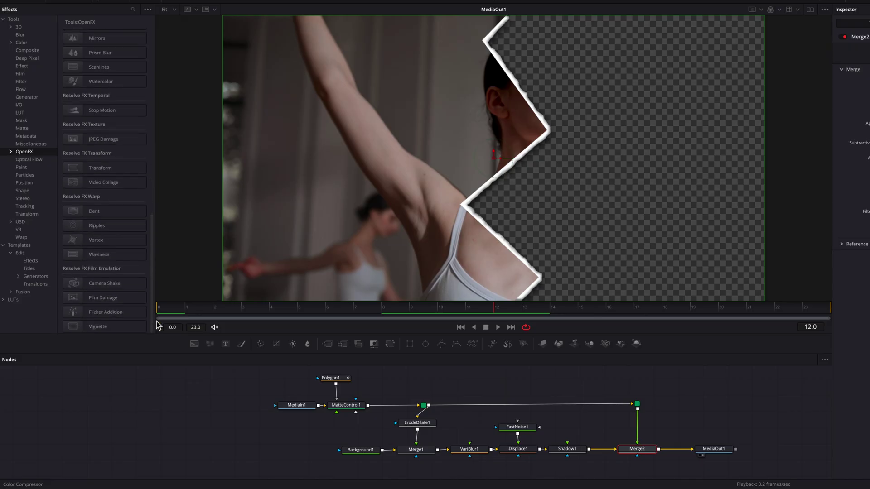
scroll(114, 204, "up", 2)
left_click_drag(105, 142, 340, 394)
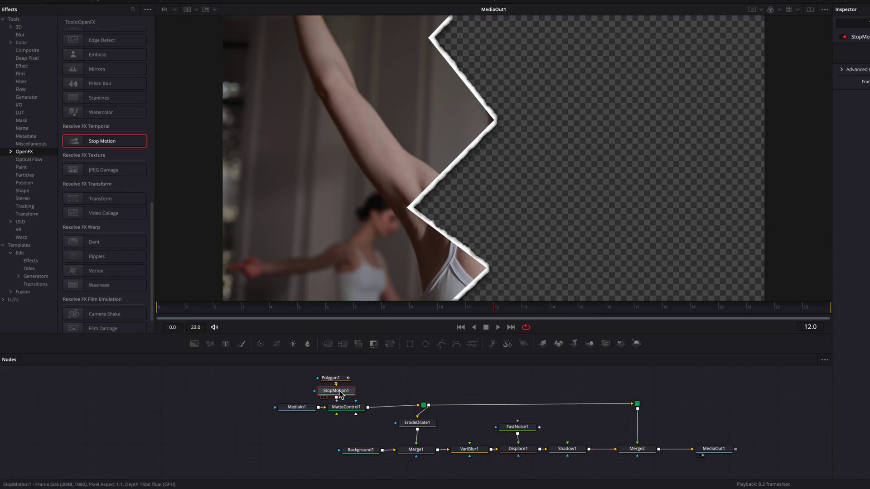
left_click(331, 378)
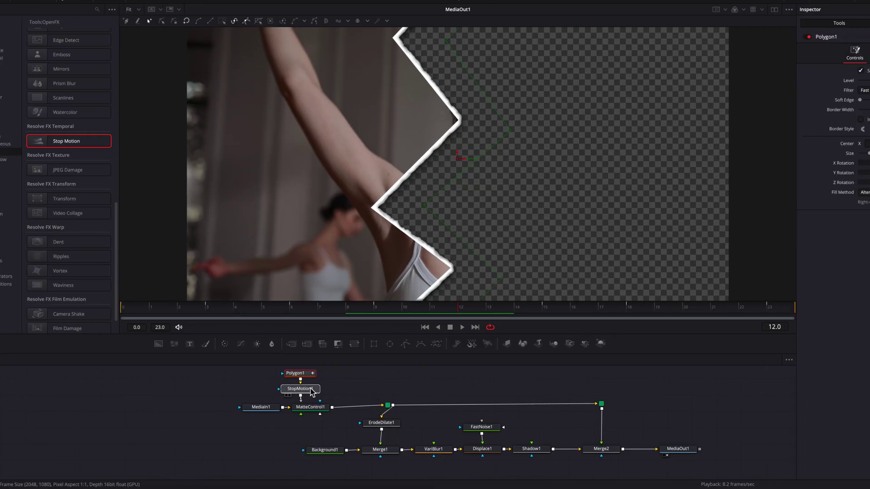
left_click(312, 392)
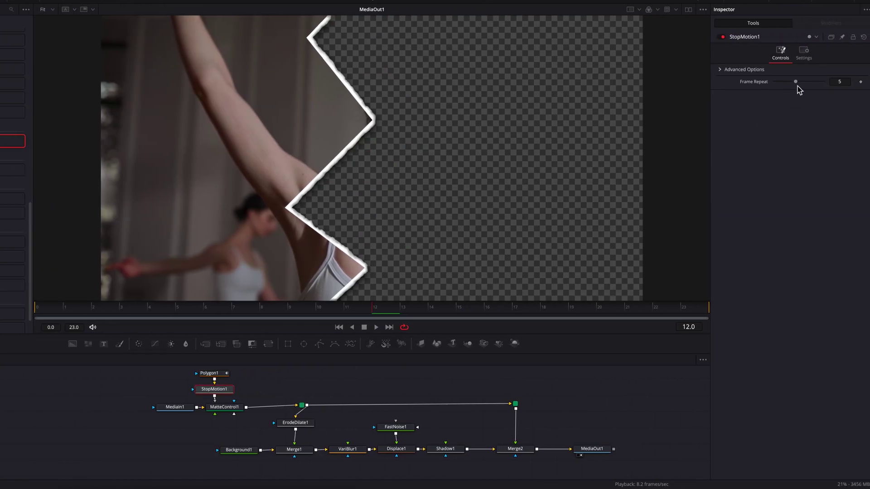
Step: Set StopMotion1's Frame Repeat to 3 and play the wipe animation from frame 0
left_click_drag(797, 82, 792, 82)
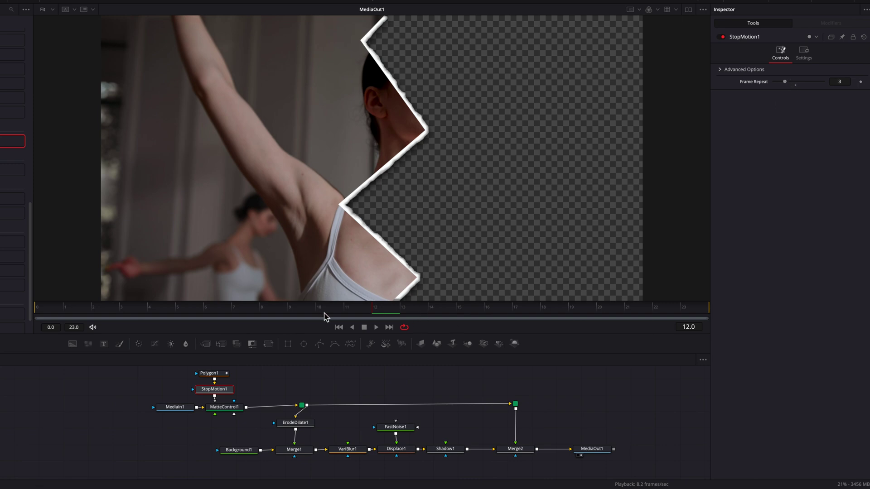
left_click_drag(333, 314, 36, 308)
key("space")
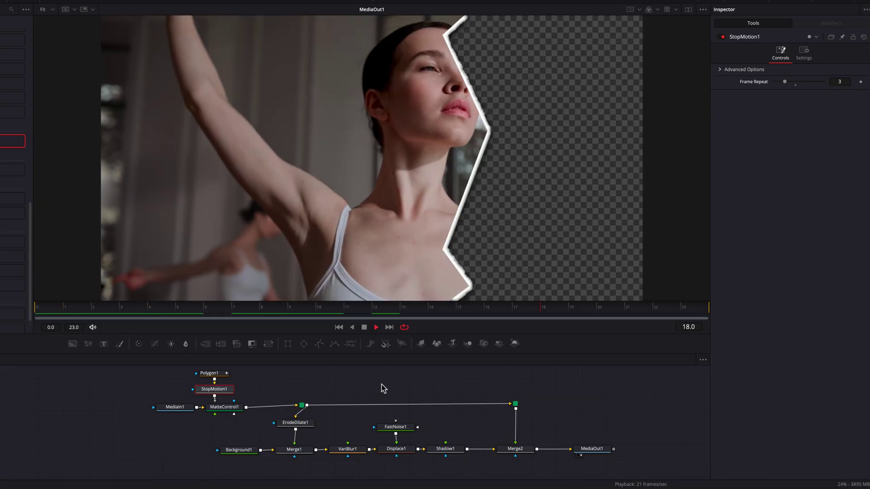
key("space")
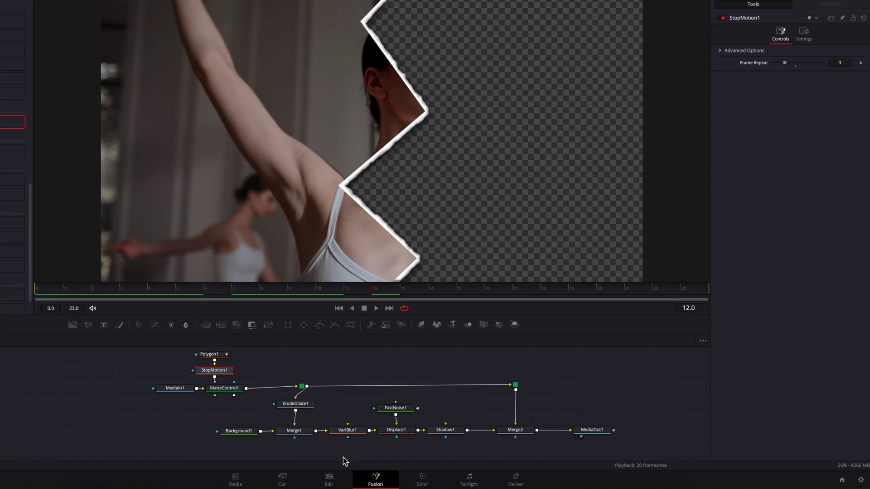
Step: Replay the stop-motion transition on the Edit page timeline, starting around 01:00:03:17 where the Fusion clip begins
left_click(331, 480)
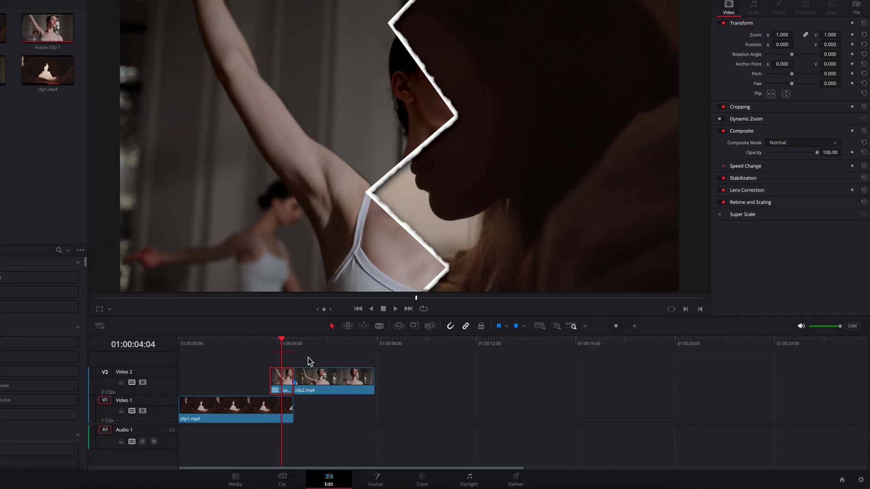
left_click(270, 343)
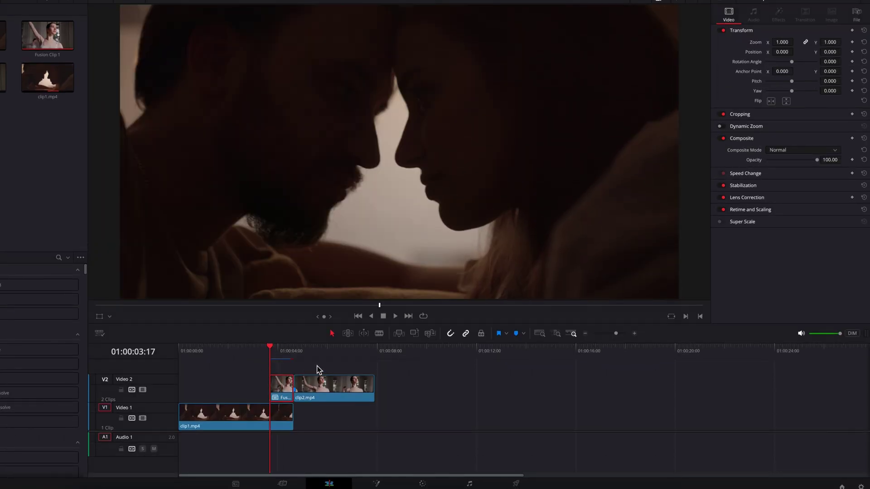
key("space")
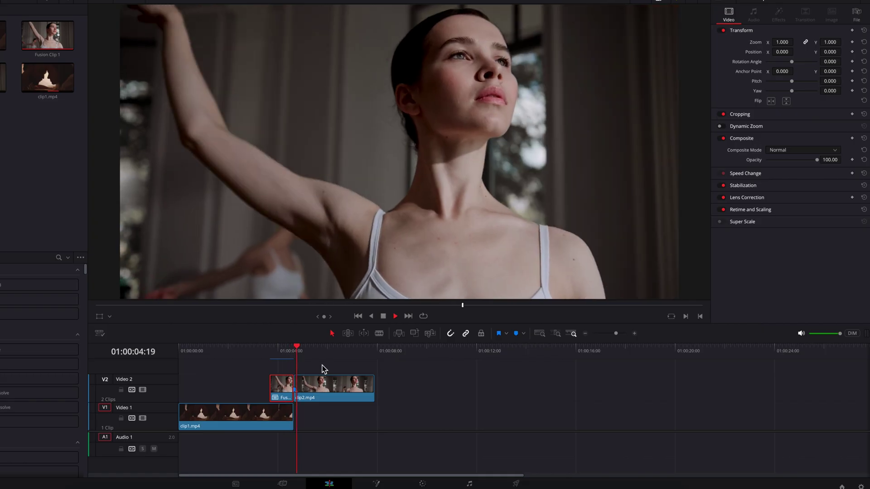
left_click(261, 353)
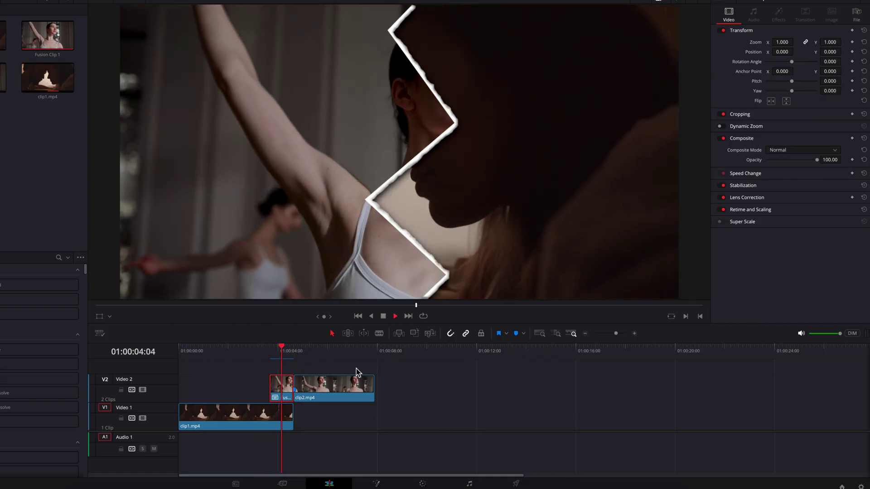
left_click(263, 352)
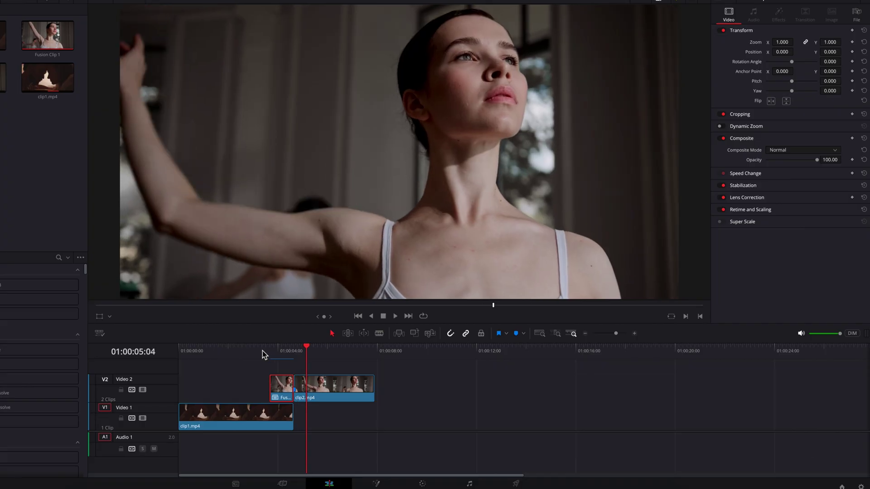
Step: Park the playhead at 01:00:04:02, return to the Fusion page and select Polygon1 to examine its full mask outline
left_click(279, 352)
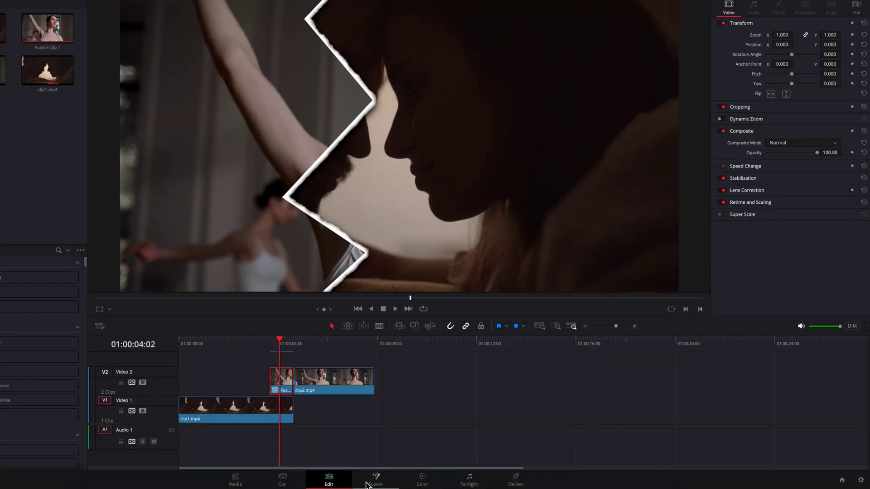
left_click(377, 483)
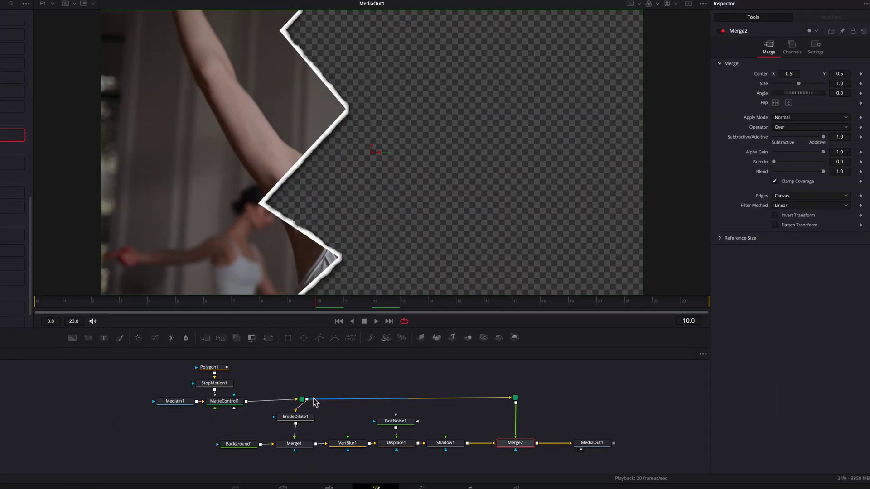
scroll(287, 380, "up", 1)
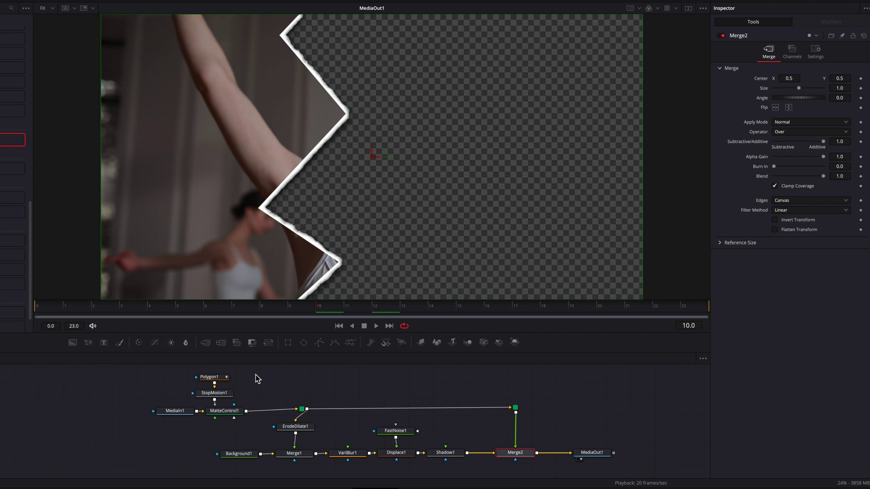
left_click(211, 377)
scroll(360, 215, "down", 3)
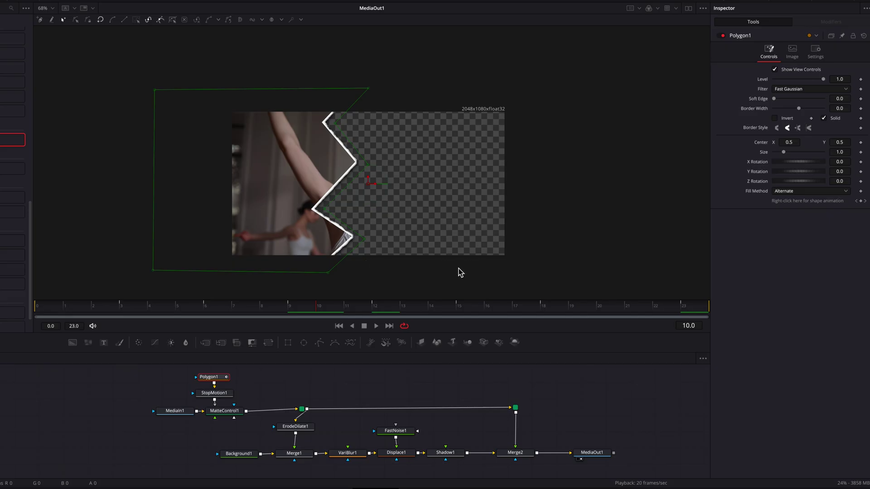
key("ctrl+f")
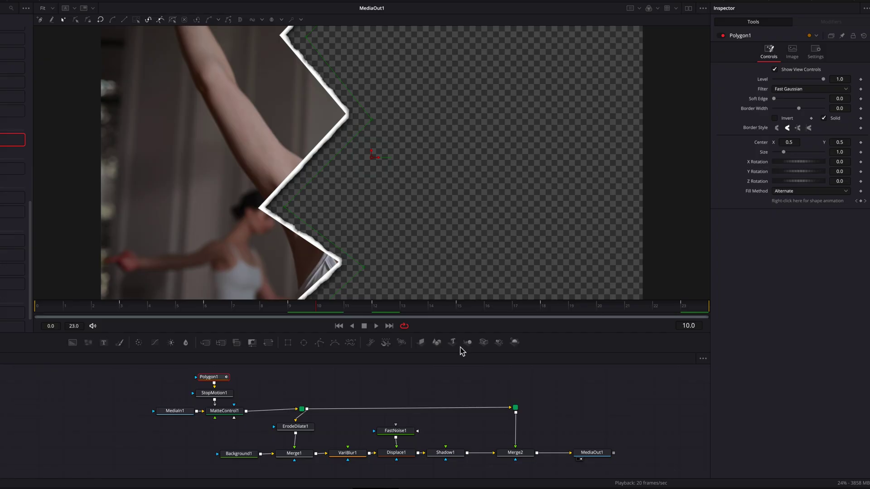